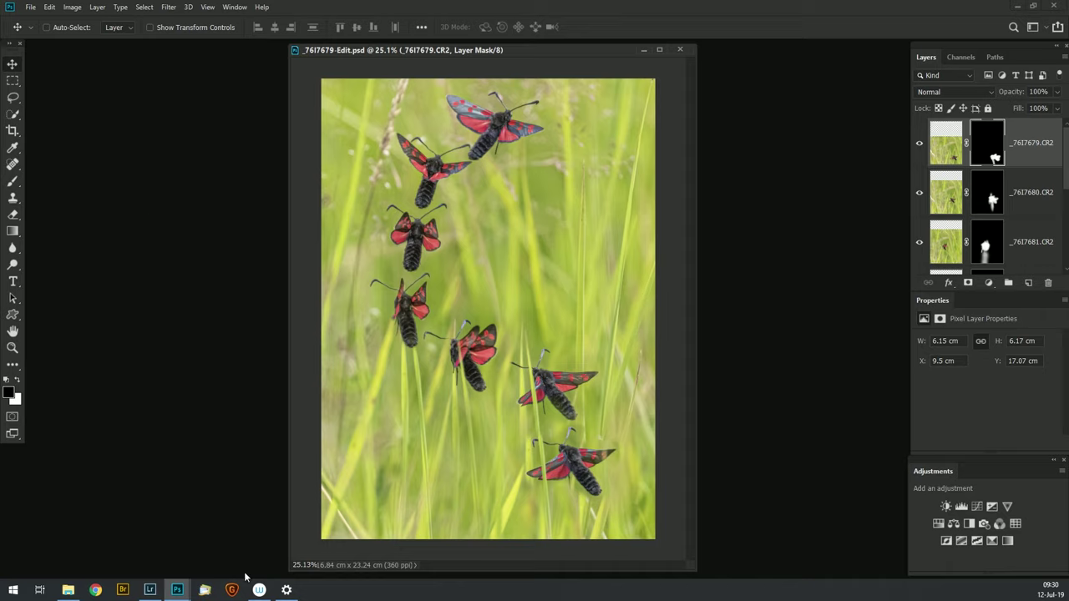
# In Lightroom, show the seventh moth photo, _7I67685.CR2, alone in Loupe view at 1:1.
pyautogui.click(150, 589)
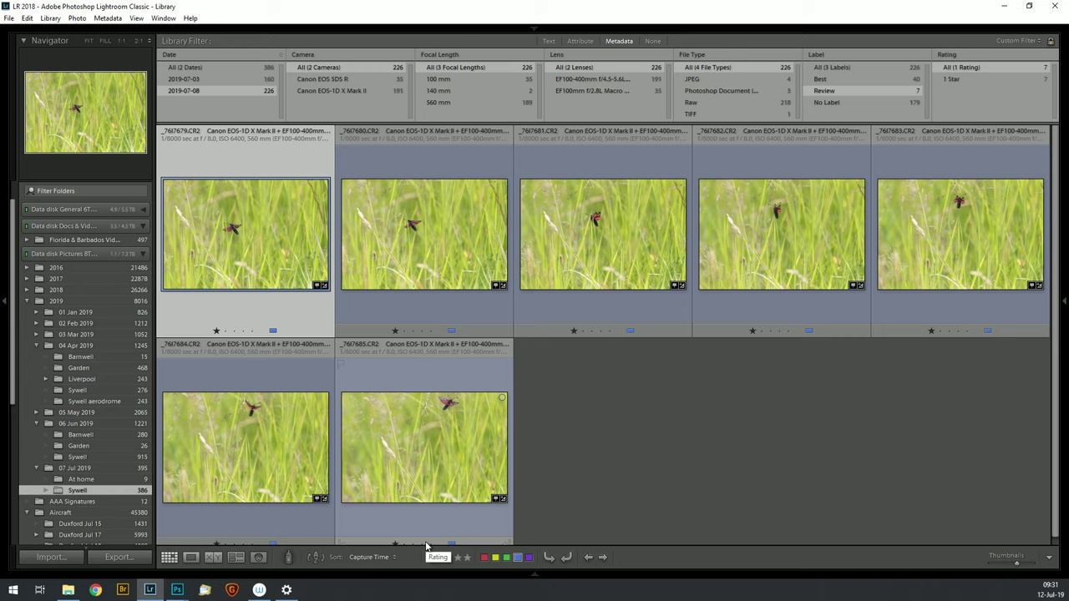
pyautogui.click(467, 452)
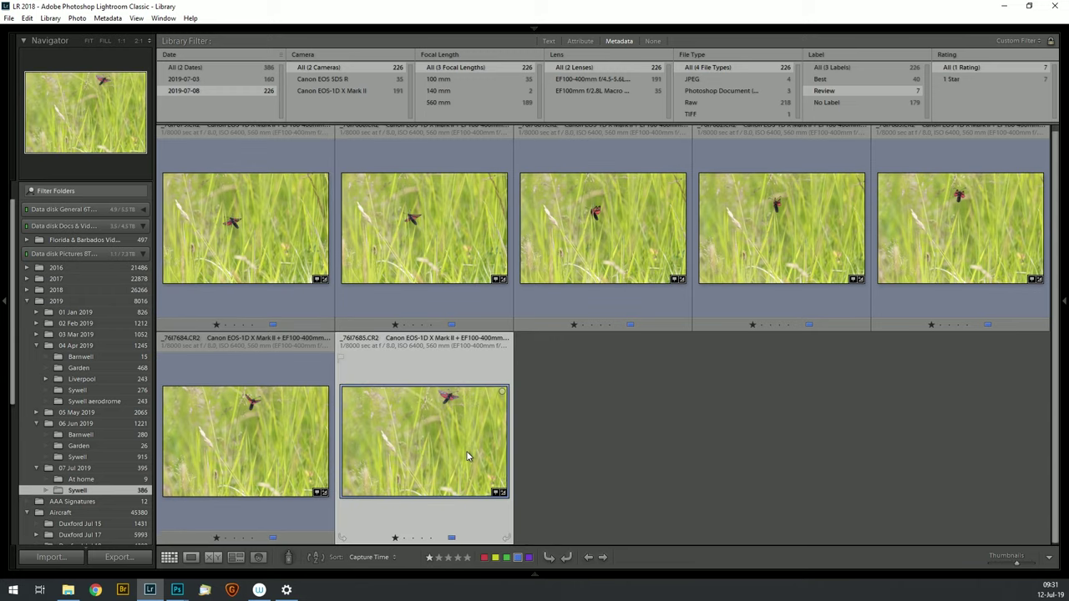
pyautogui.doubleClick(467, 452)
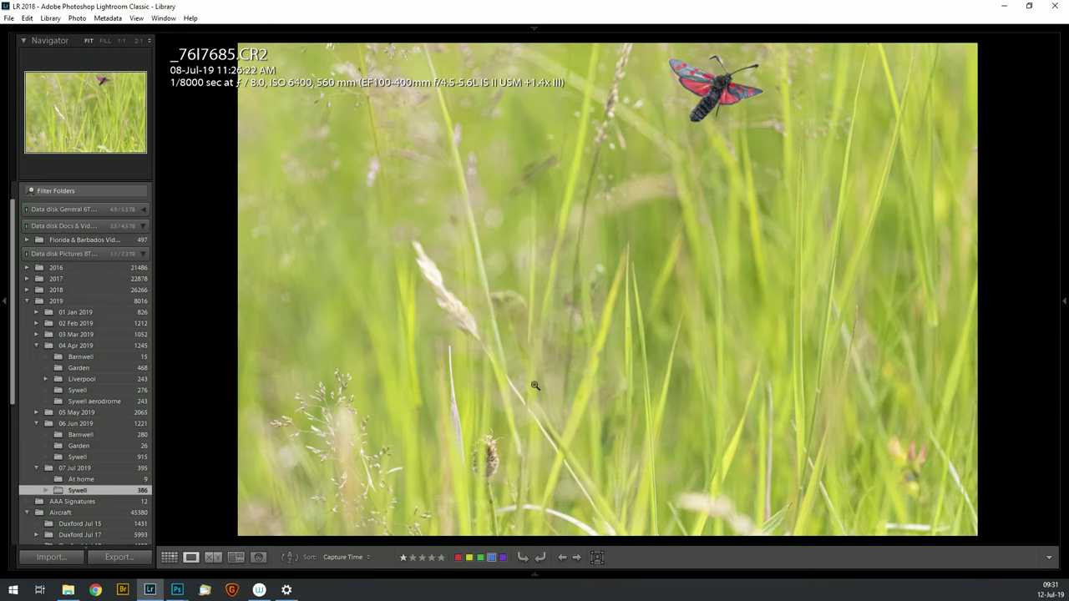
pyautogui.click(734, 55)
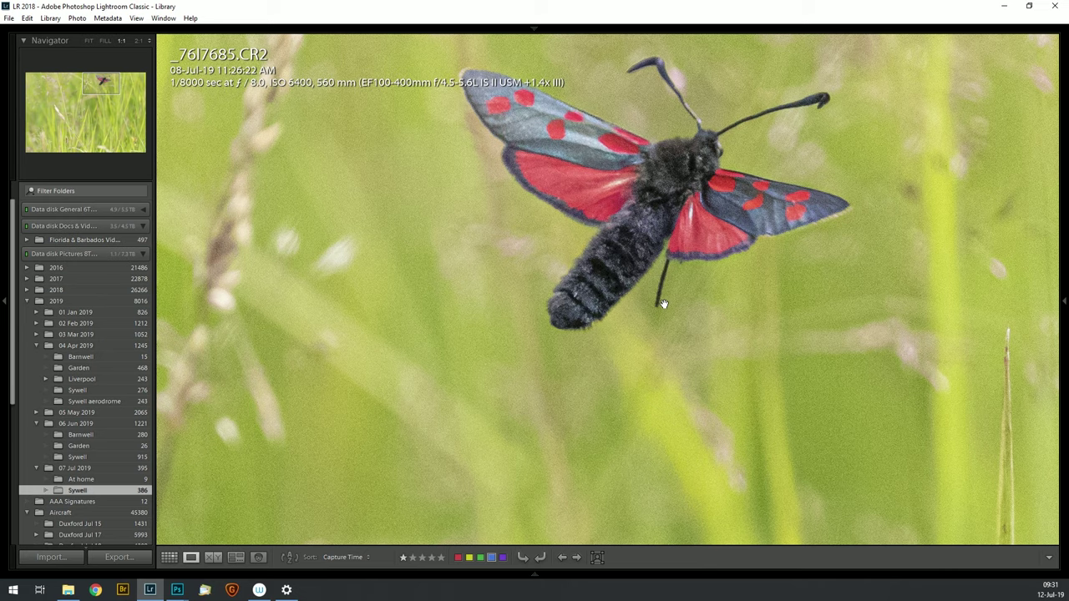
# Show the moth photo in the Develop module, fitted whole in the view.
pyautogui.press('d')
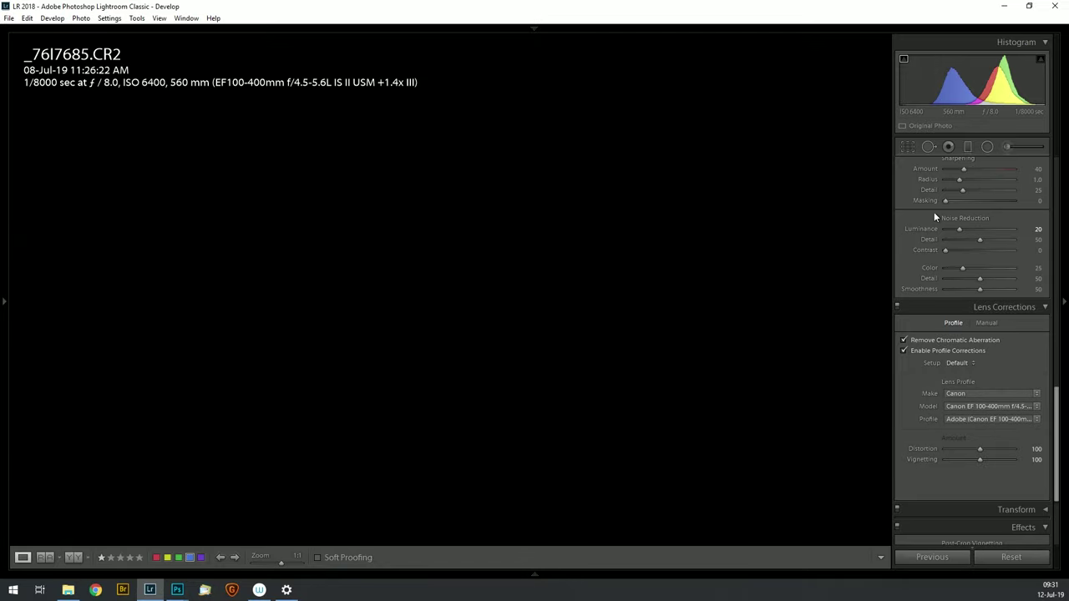
pyautogui.scroll(2, 933, 211)
pyautogui.scroll(5, 932, 211)
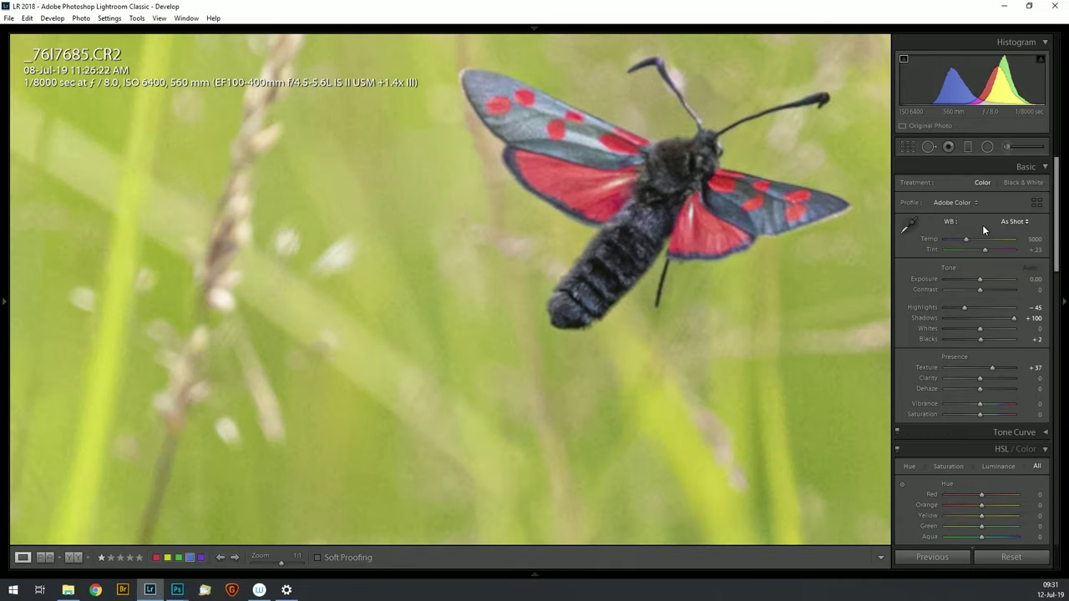
pyautogui.click(820, 273)
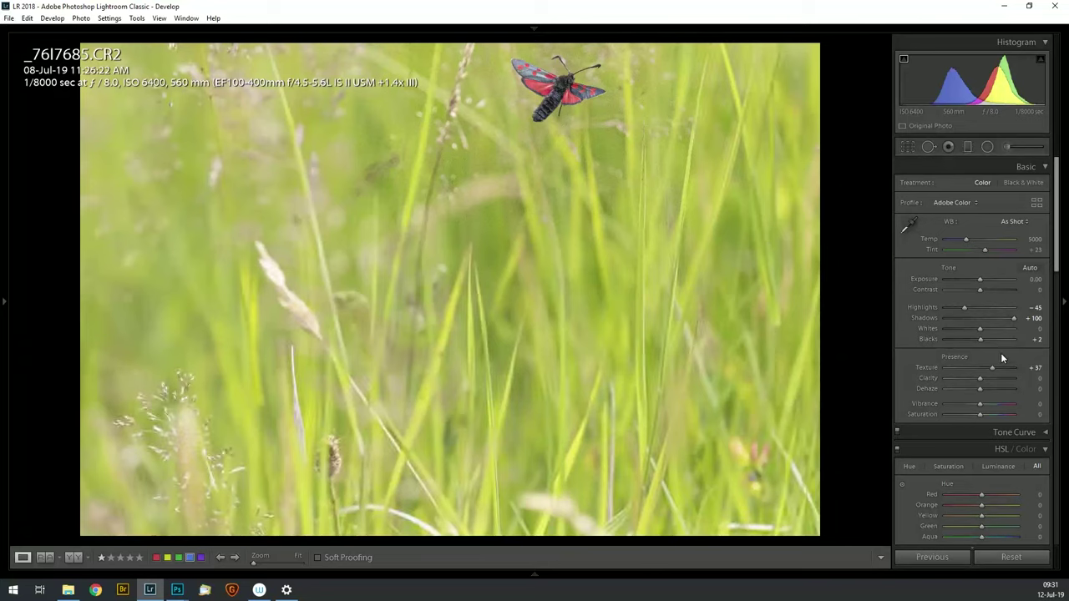
# Toggle Enable Profile Corrections off and back on to compare the lens correction.
pyautogui.scroll(-5, 1001, 355)
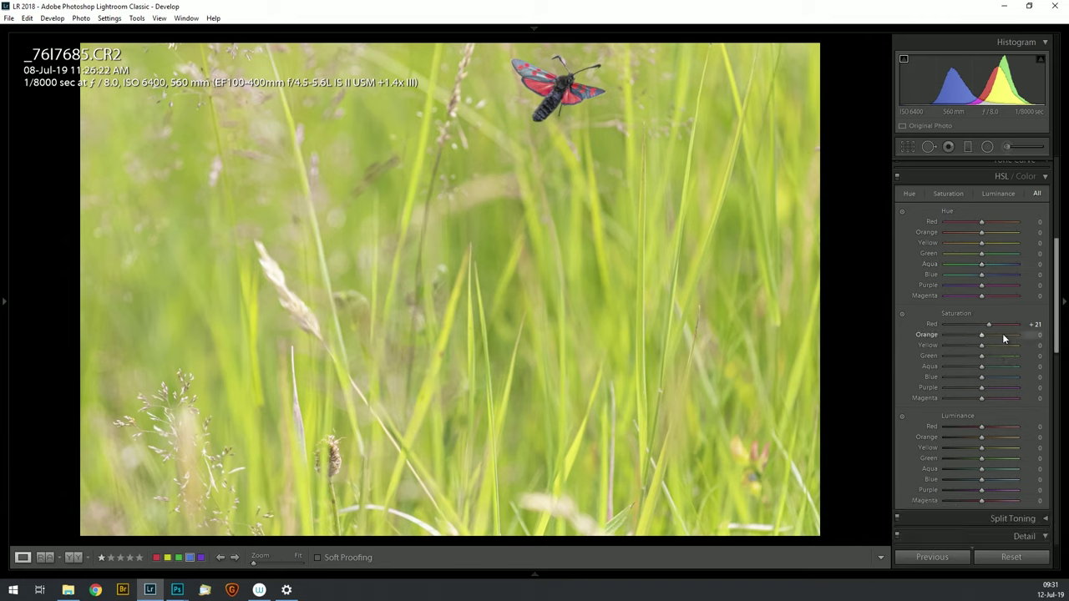
pyautogui.scroll(-4, 1002, 343)
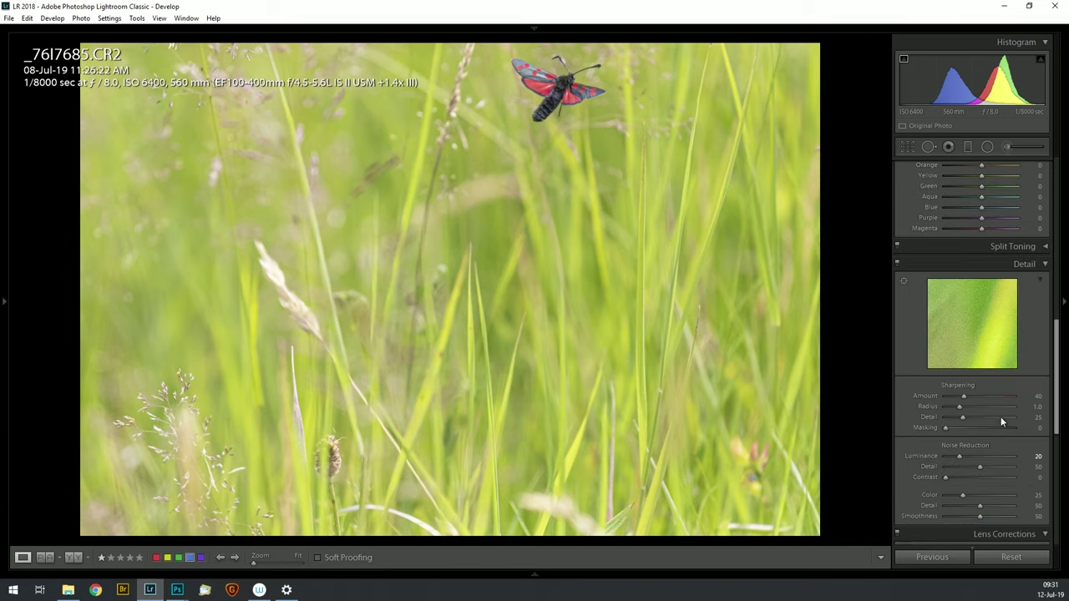
pyautogui.scroll(-1, 980, 451)
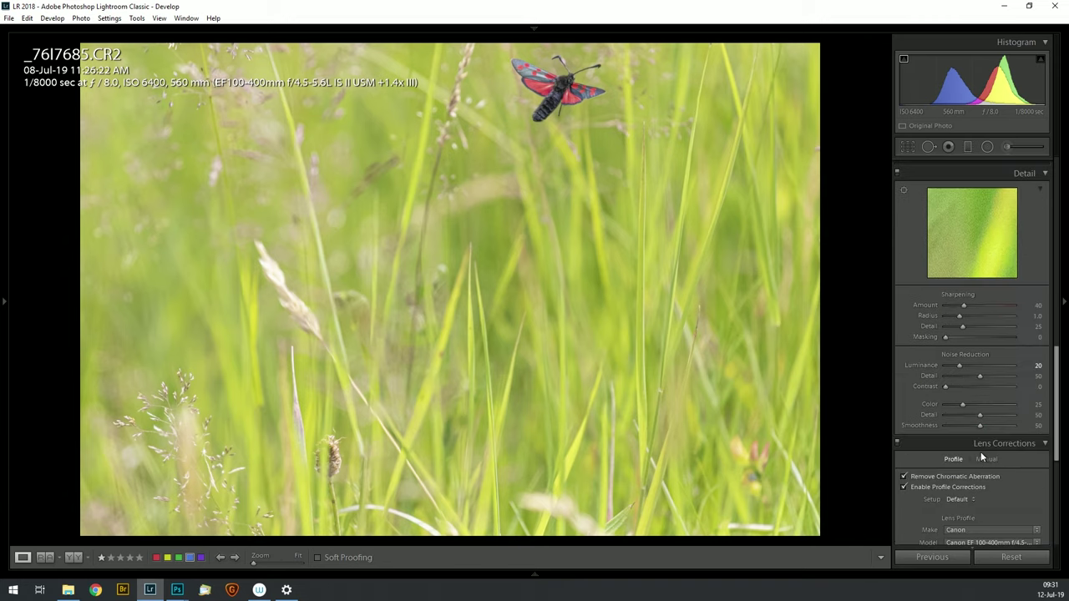
pyautogui.scroll(-1, 982, 456)
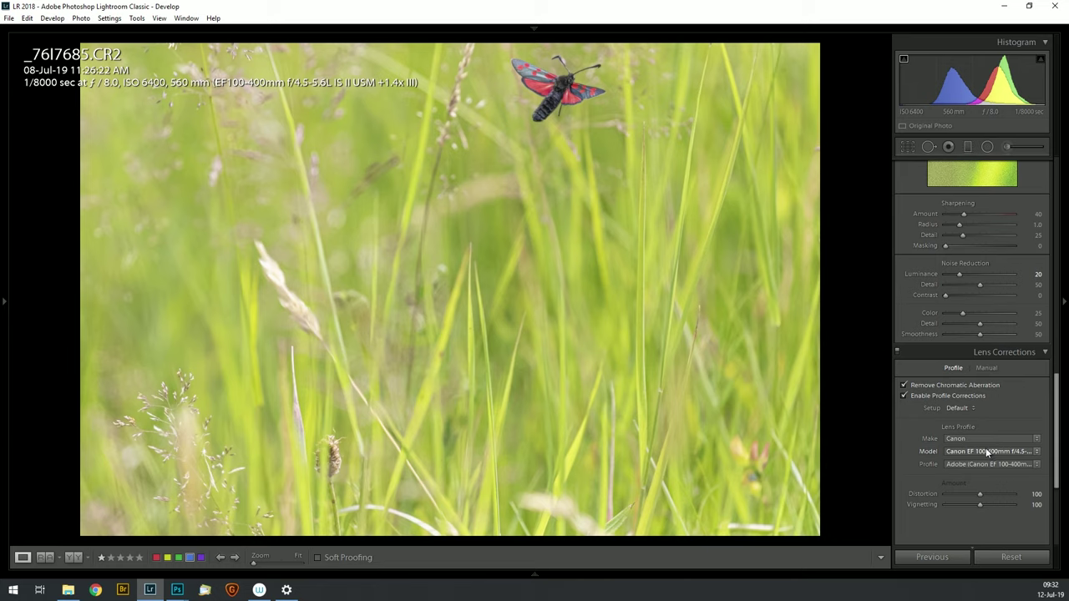
pyautogui.click(904, 398)
pyautogui.click(904, 398)
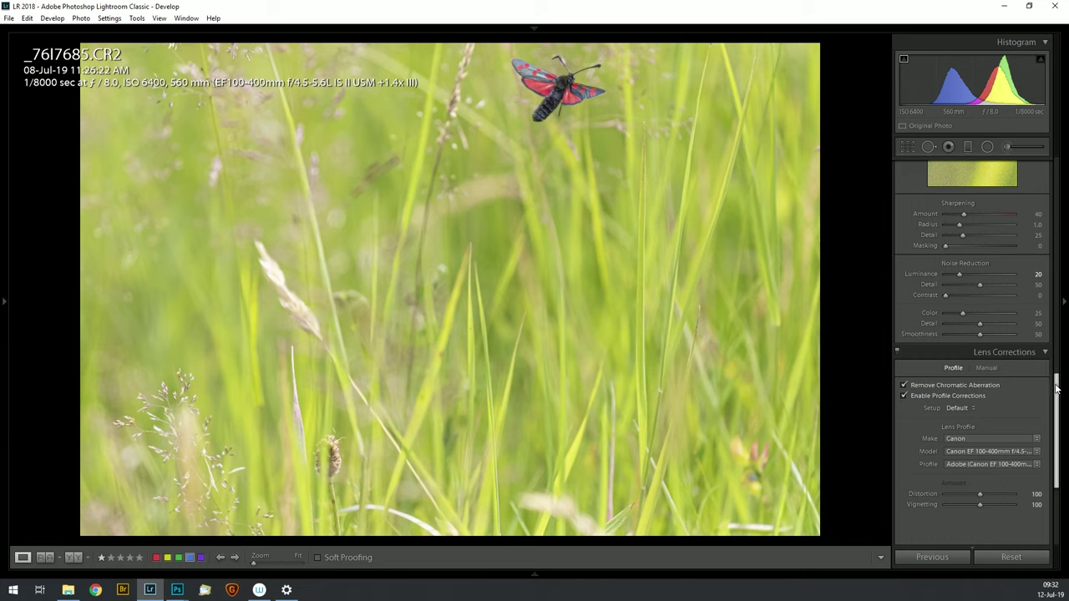
# Select all seven moth photos in the Library grid and bring up their Edit In menu.
pyautogui.moveTo(1056, 384); pyautogui.dragTo(1051, 64)
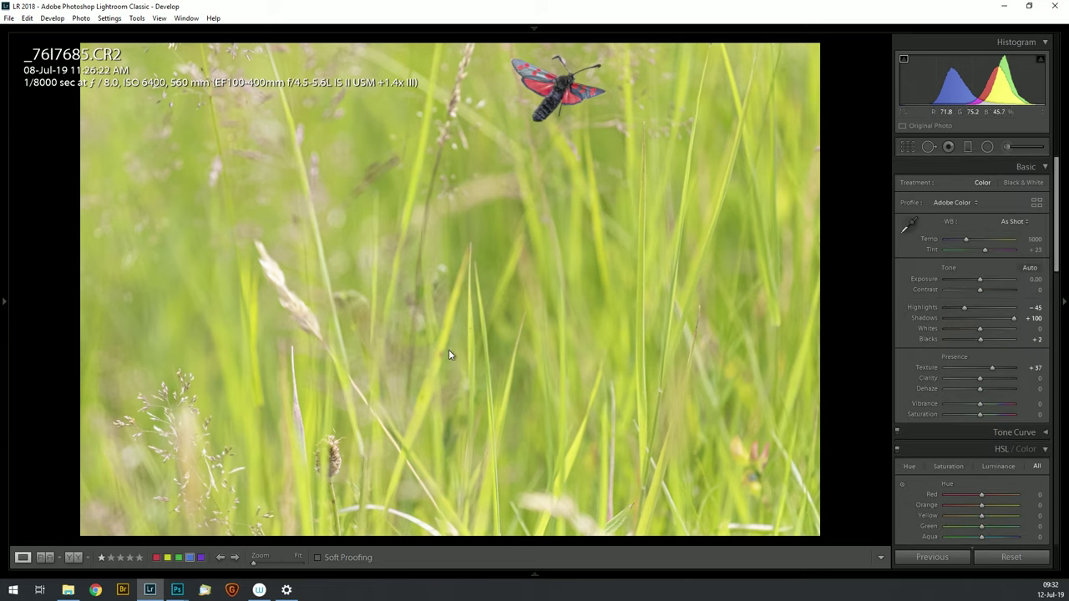
pyautogui.press('g')
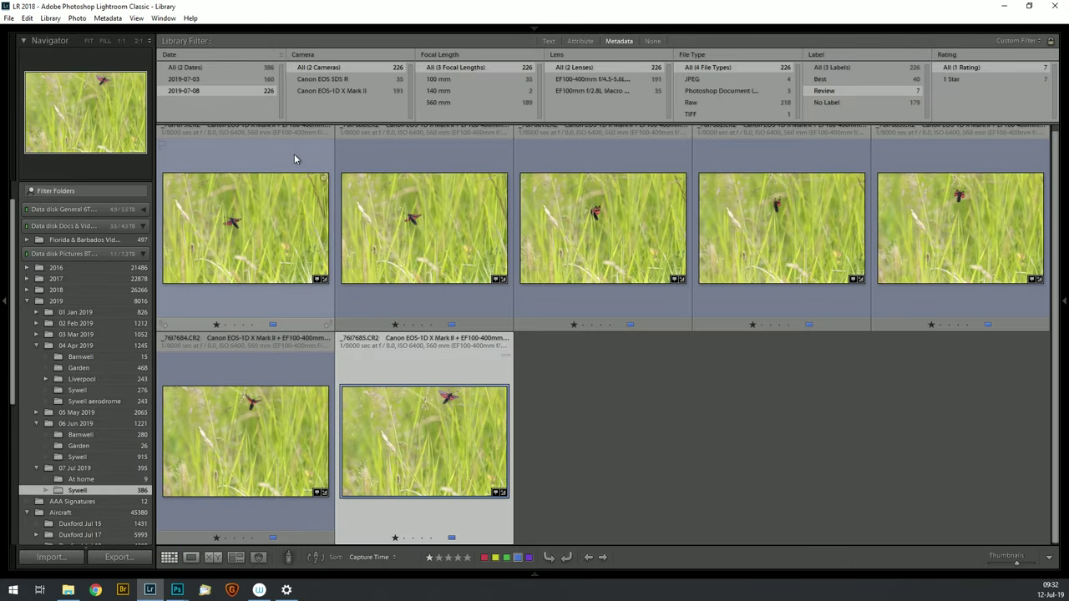
pyautogui.hotkey('ctrl', 'a')
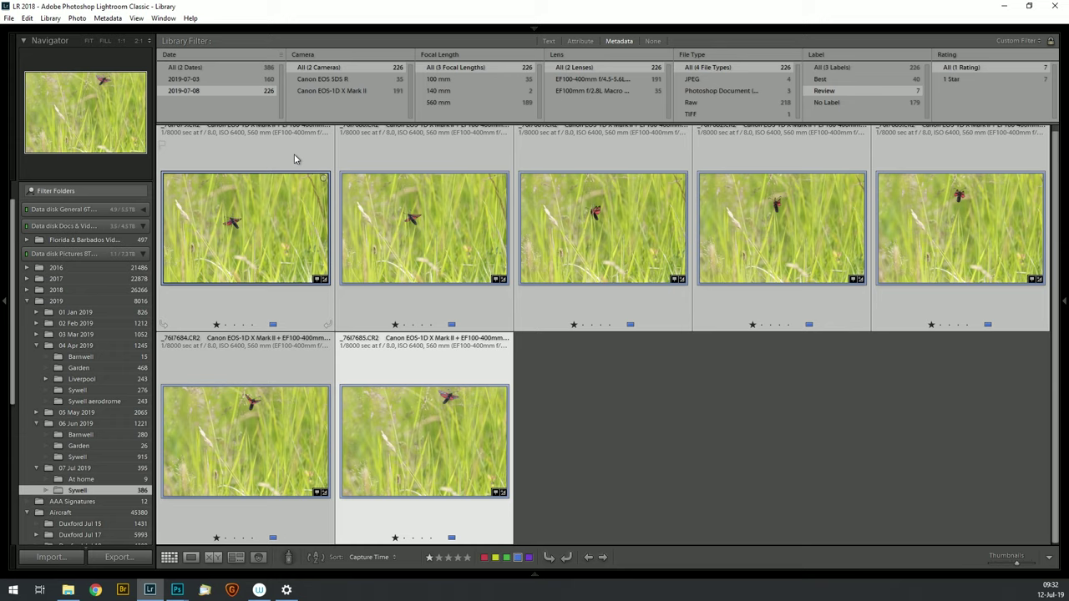
pyautogui.rightClick(294, 159)
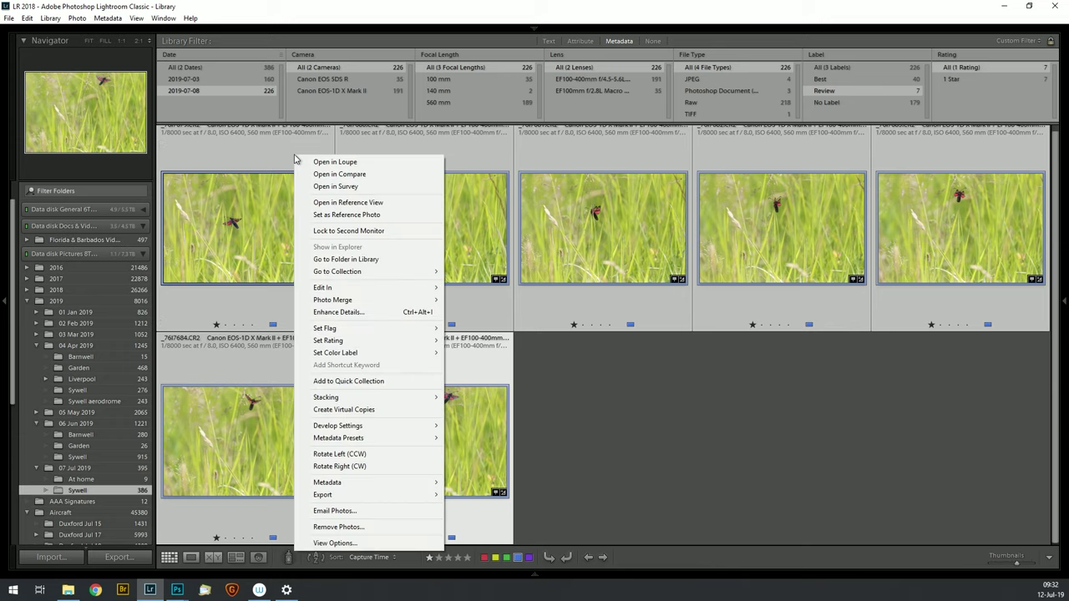
pyautogui.moveTo(339, 289)
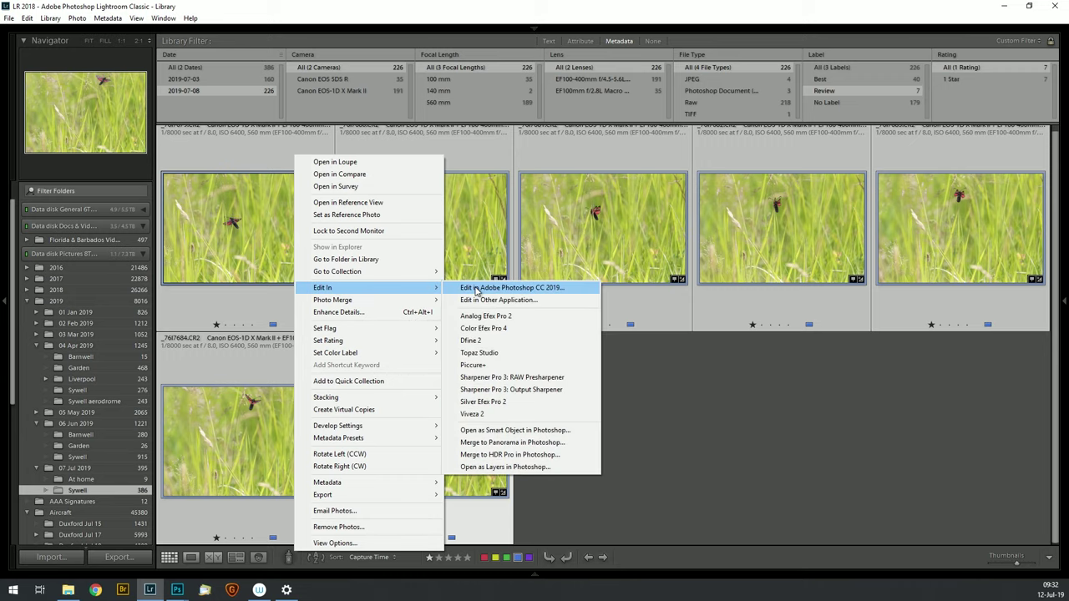
# Send the seven photos to Photoshop as layers in one document.
pyautogui.click(524, 472)
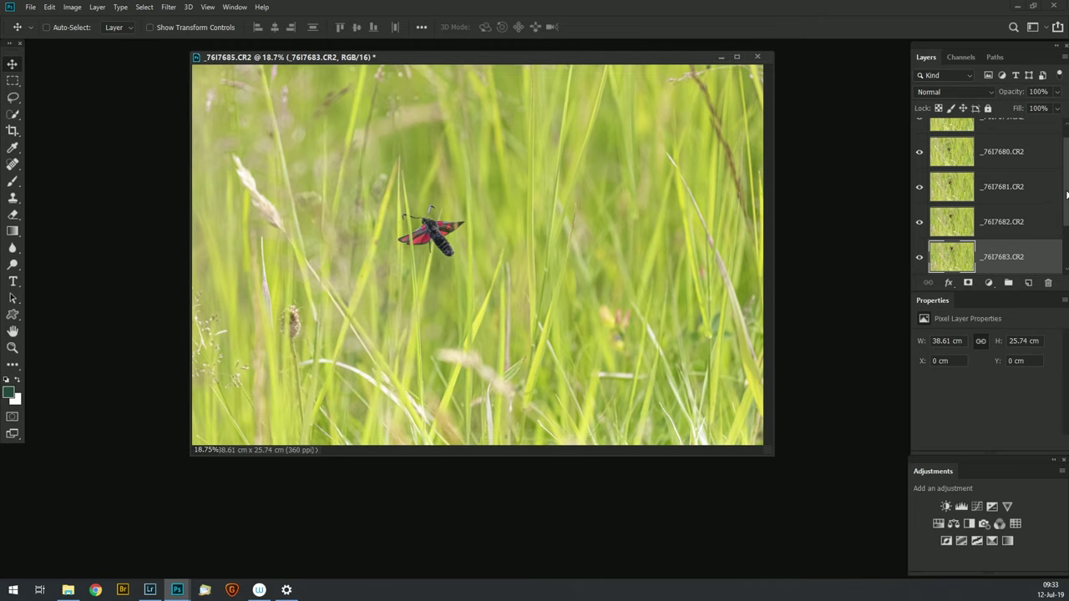
pyautogui.moveTo(1067, 195); pyautogui.dragTo(1066, 246)
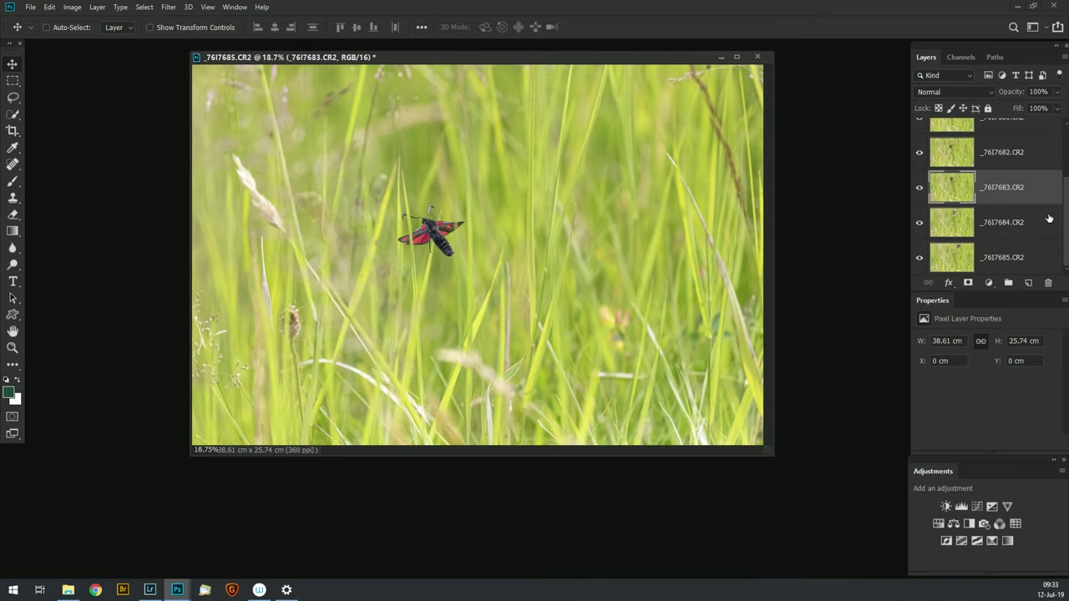
pyautogui.moveTo(1067, 235); pyautogui.dragTo(1064, 151)
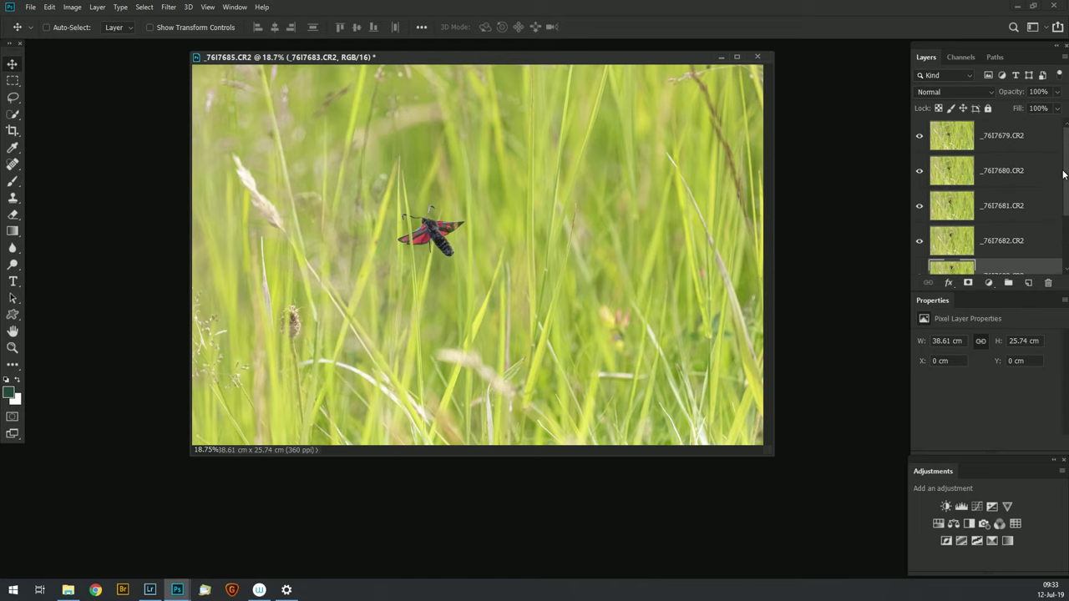
# Hide layers _76I7679 through _76I7684 to reveal the last frame, then re-show _76I7684.
pyautogui.click(920, 135)
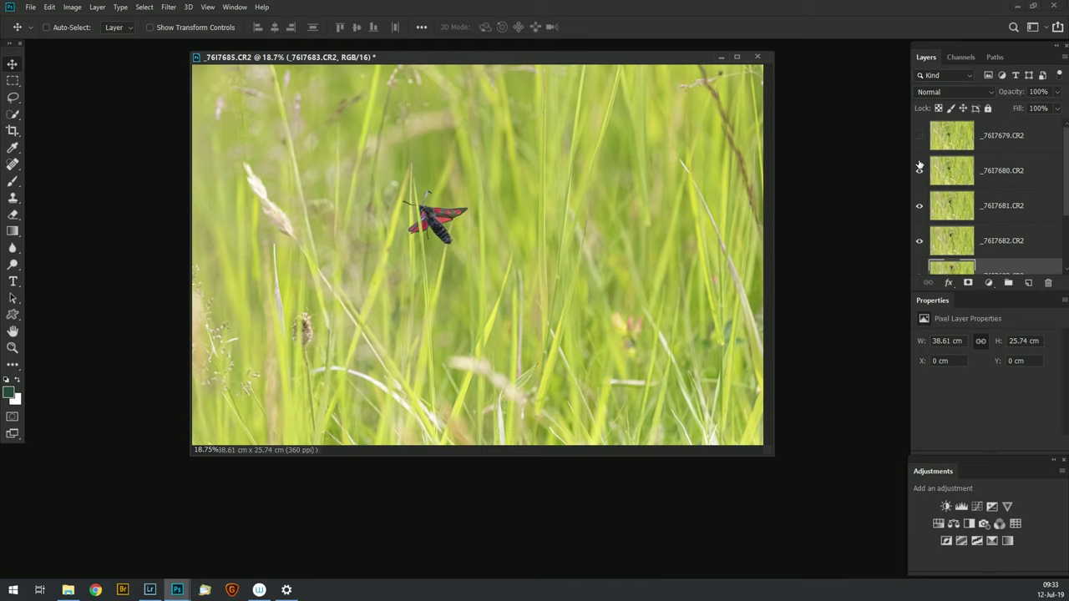
pyautogui.click(920, 170)
pyautogui.click(920, 206)
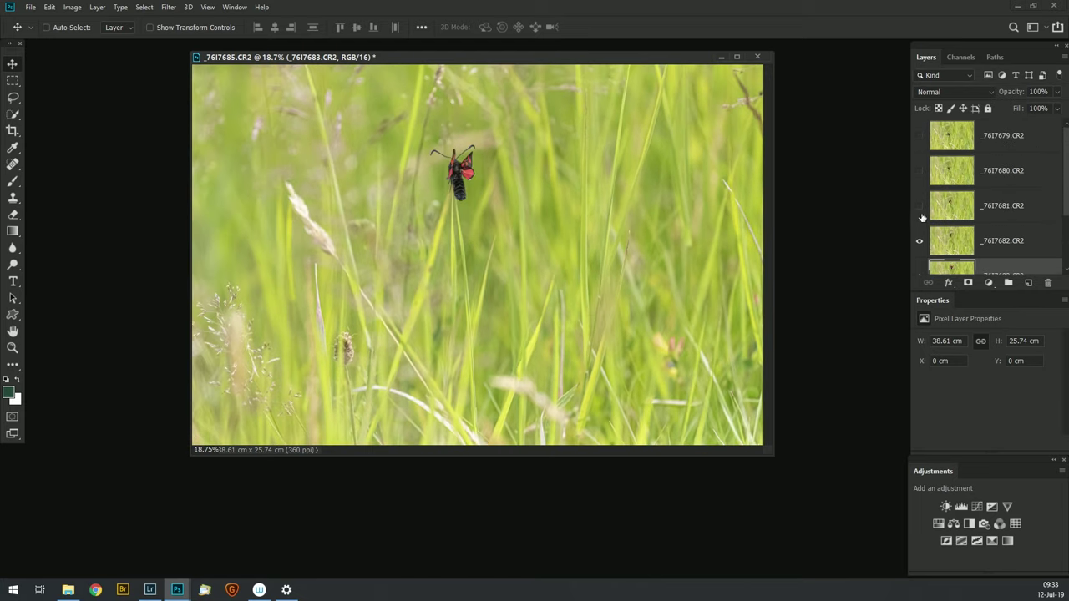
pyautogui.click(920, 240)
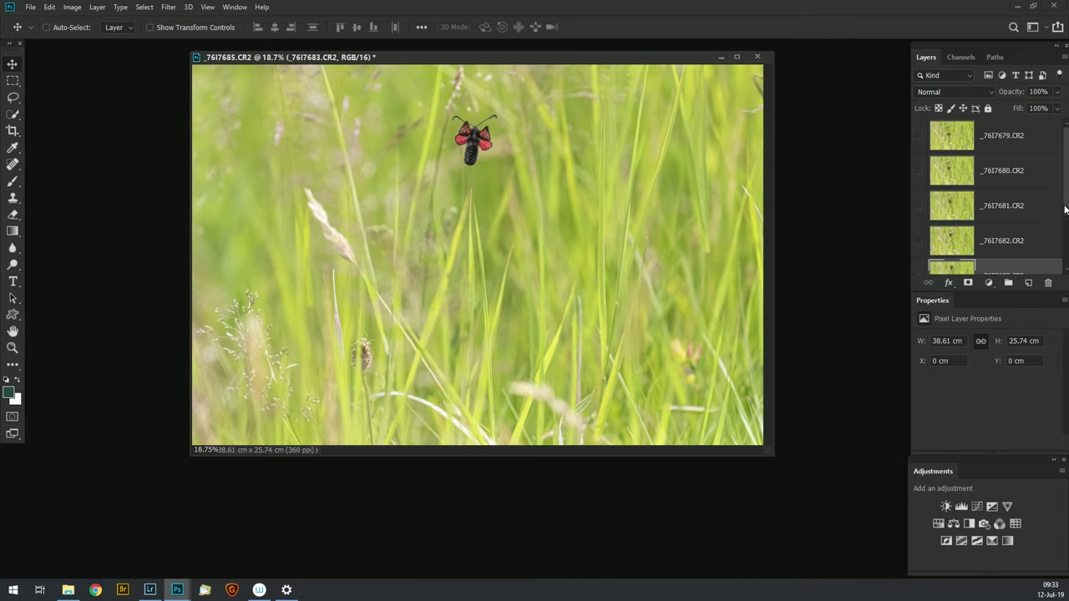
pyautogui.scroll(-2, 1065, 209)
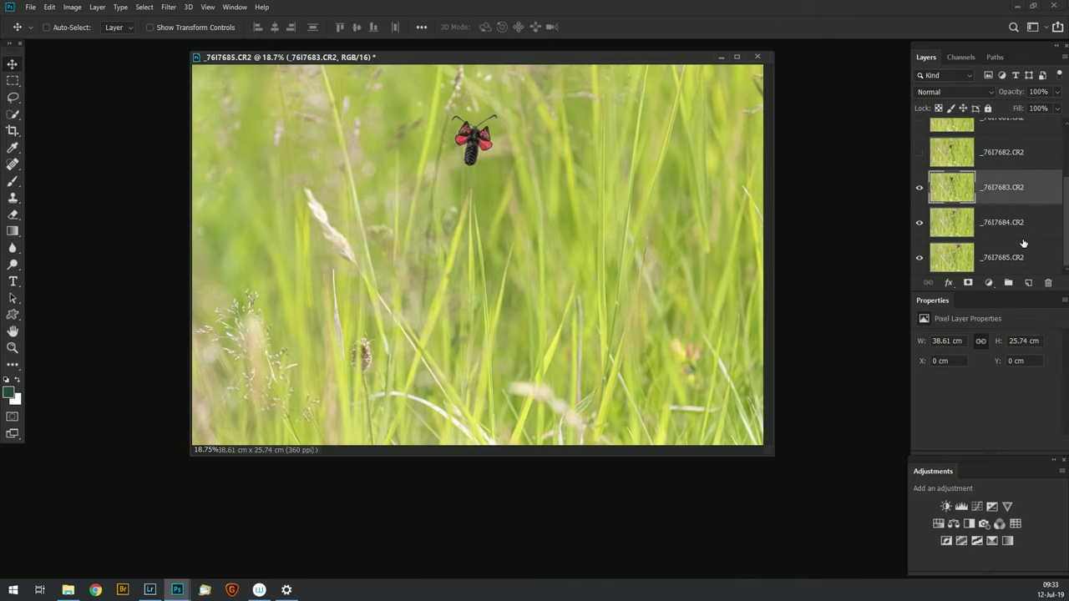
pyautogui.click(920, 189)
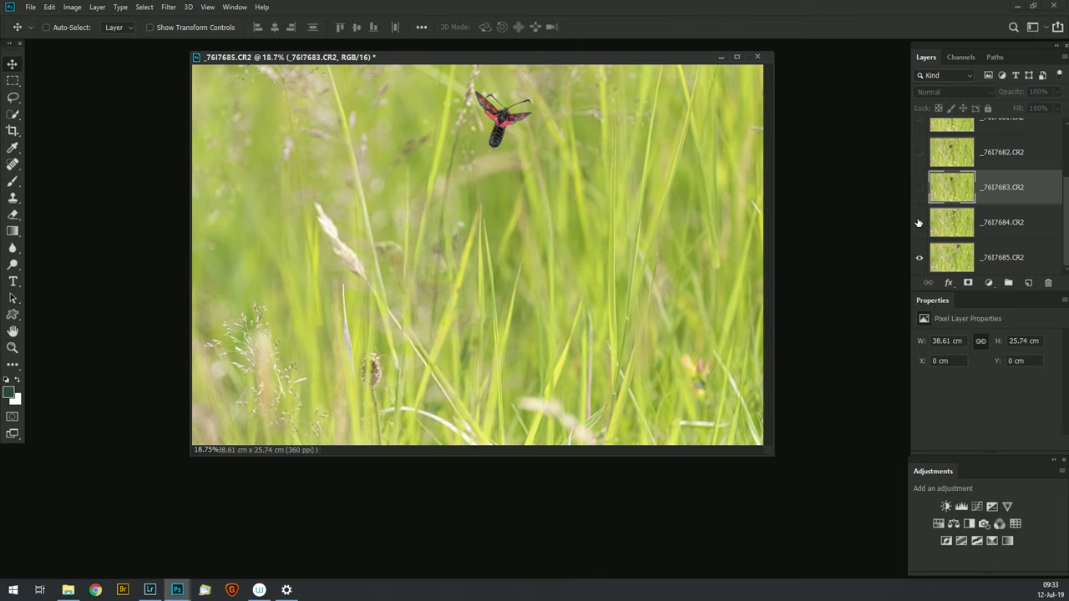
pyautogui.click(918, 222)
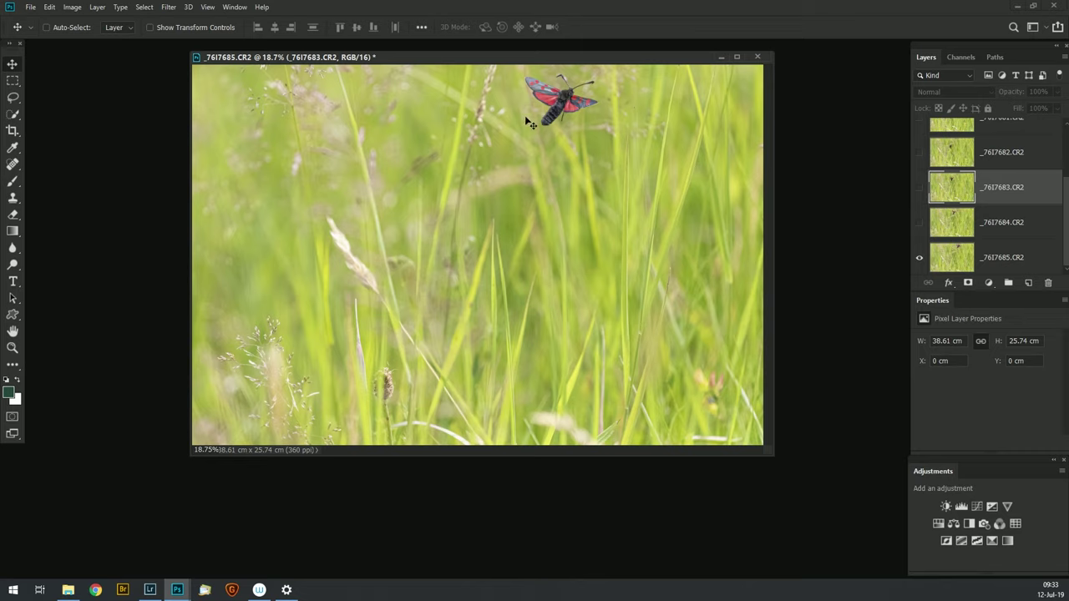
pyautogui.click(920, 224)
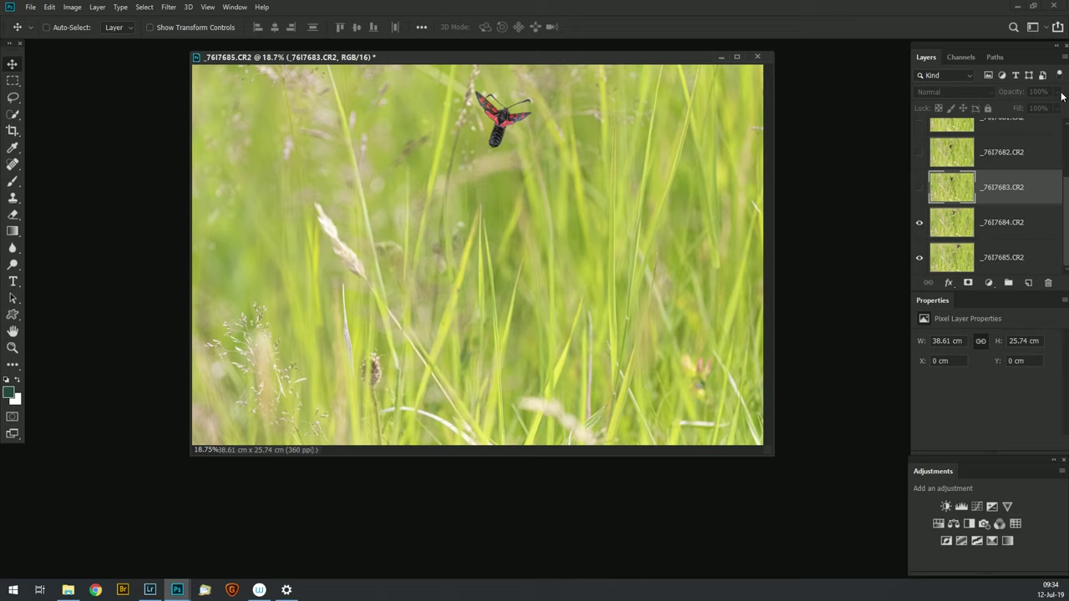
# Align faded layer _76I7684.CR2 to X 0 cm, Y 1.31 cm, then restore 100% opacity.
pyautogui.click(1017, 223)
pyautogui.click(1056, 93)
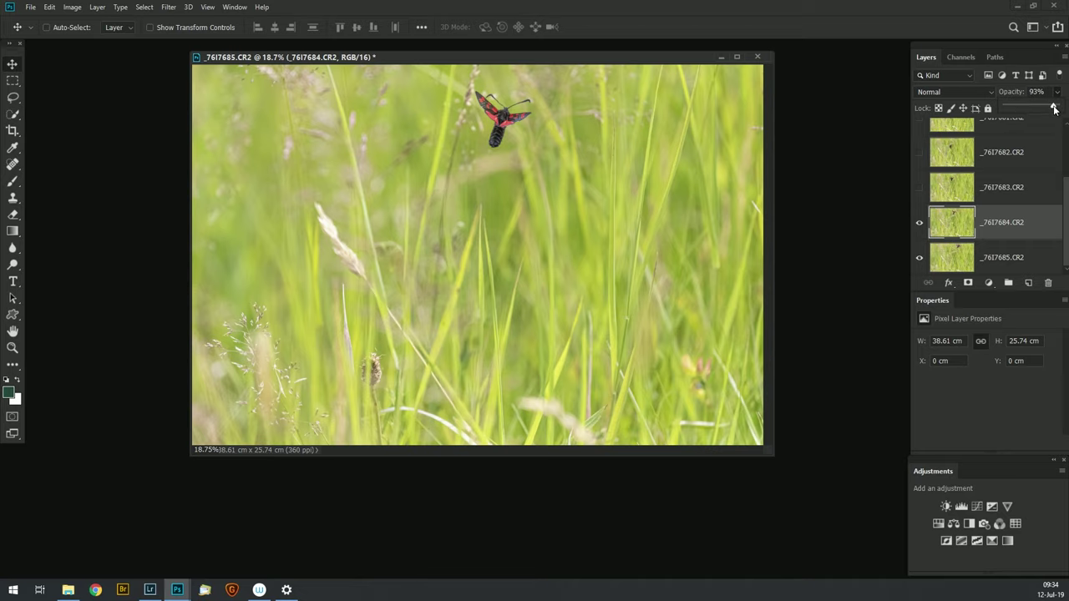
pyautogui.moveTo(1053, 109); pyautogui.dragTo(1024, 107)
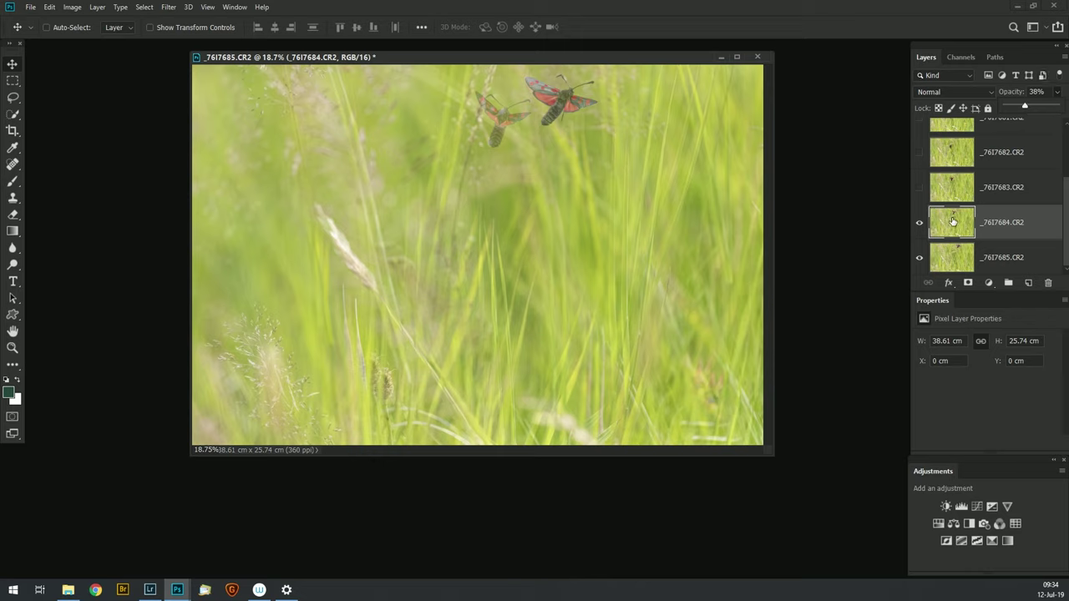
pyautogui.click(512, 215)
pyautogui.moveTo(477, 234)
pyautogui.mouseDown()
pyautogui.moveTo(473, 249)
pyautogui.moveTo(499, 253)
pyautogui.moveTo(502, 275)
pyautogui.moveTo(479, 277)
pyautogui.moveTo(468, 264)
pyautogui.moveTo(490, 246)
pyautogui.mouseUp()
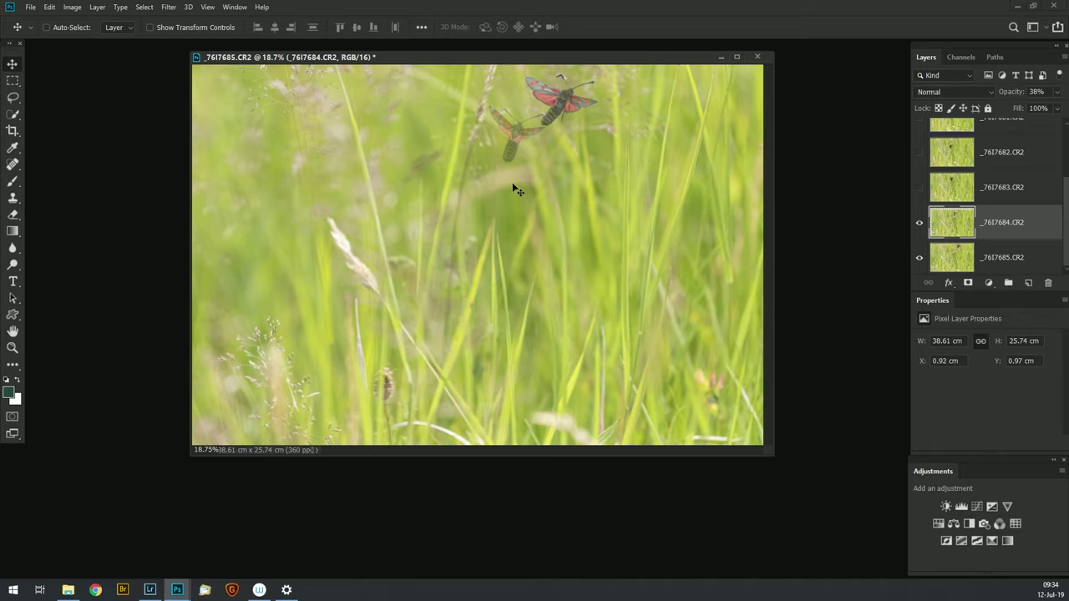
pyautogui.moveTo(518, 192); pyautogui.dragTo(510, 196)
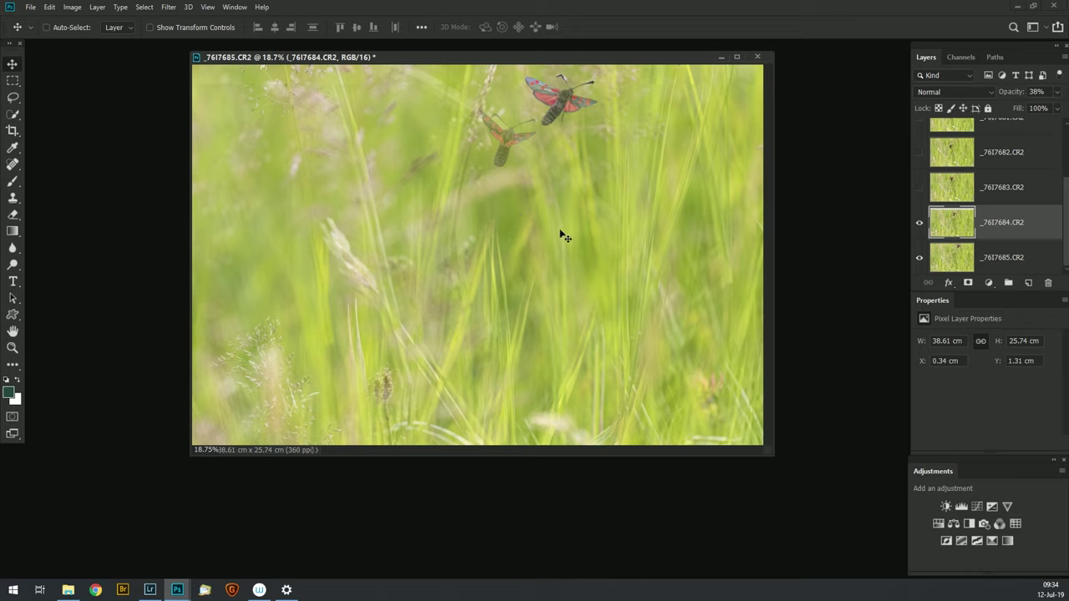
pyautogui.moveTo(558, 237); pyautogui.dragTo(554, 239)
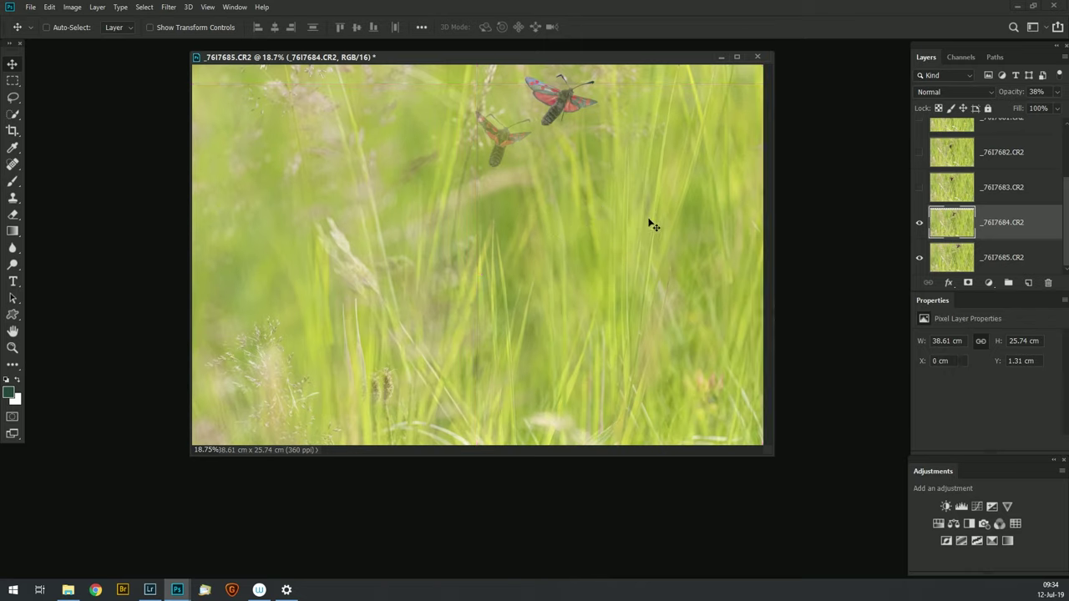
pyautogui.click(1058, 93)
pyautogui.moveTo(1031, 109); pyautogui.dragTo(1062, 107)
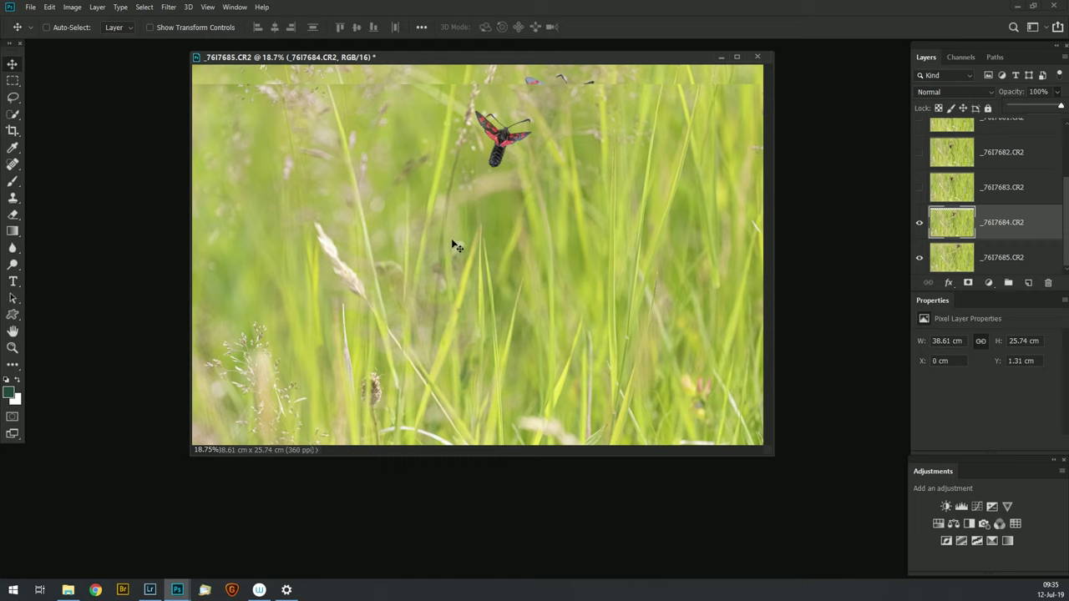
# Lasso around the moth on _76I7684.CR2 and add a layer mask from the selection.
pyautogui.click(13, 99)
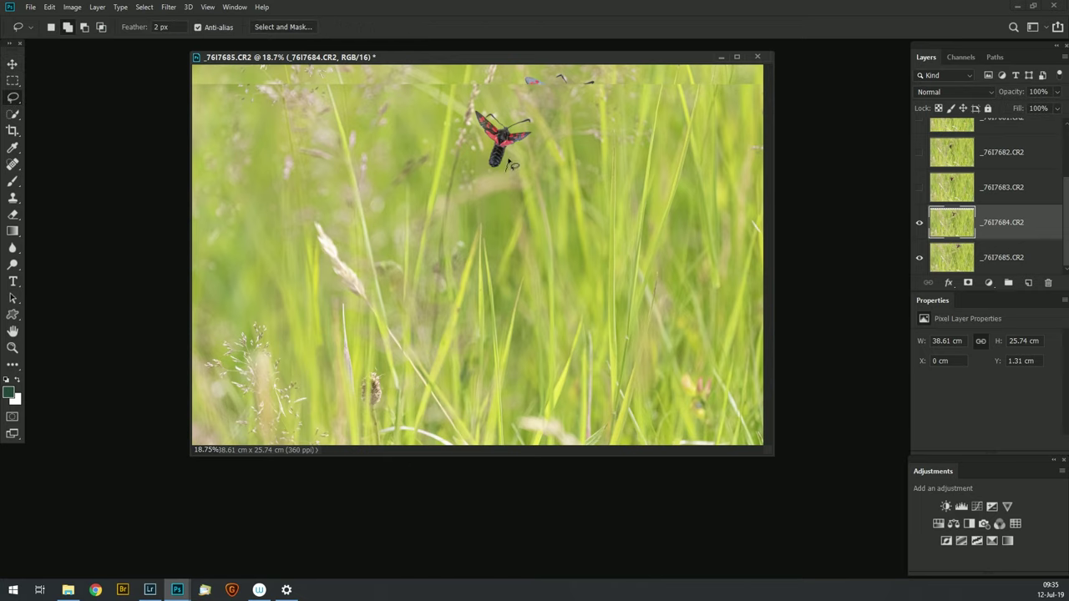
pyautogui.moveTo(506, 167)
pyautogui.mouseDown()
pyautogui.moveTo(539, 122)
pyautogui.moveTo(478, 107)
pyautogui.mouseUp()
pyautogui.moveTo(487, 151)
pyautogui.mouseDown()
pyautogui.moveTo(482, 170)
pyautogui.moveTo(511, 176)
pyautogui.mouseUp()
pyautogui.click(967, 284)
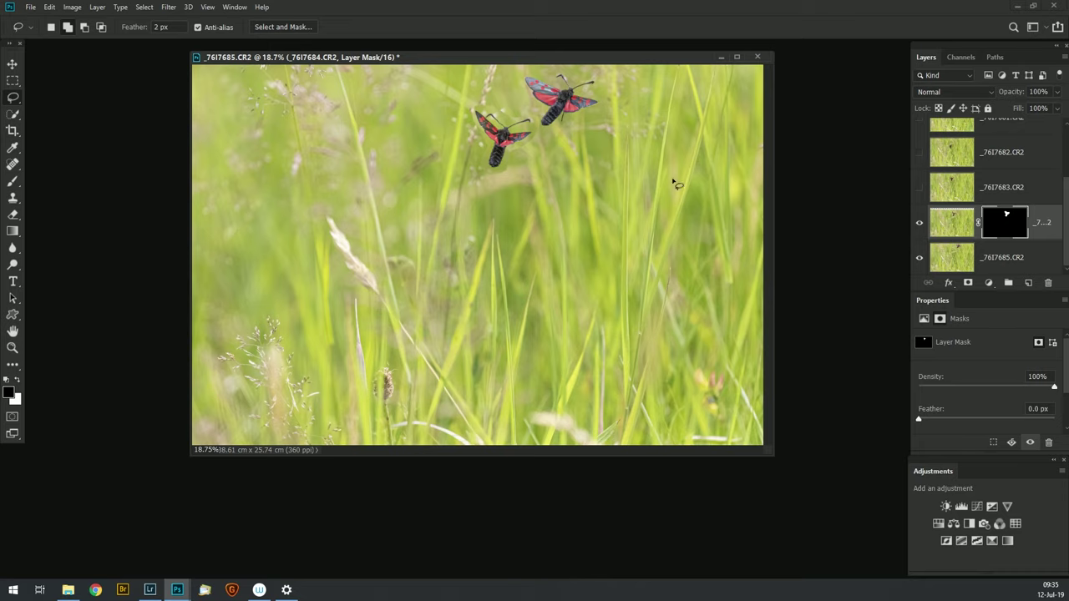
# Zoom in on the moths and set the Brush to an 80 px tip at 0% hardness.
pyautogui.scroll(6, 501, 111)
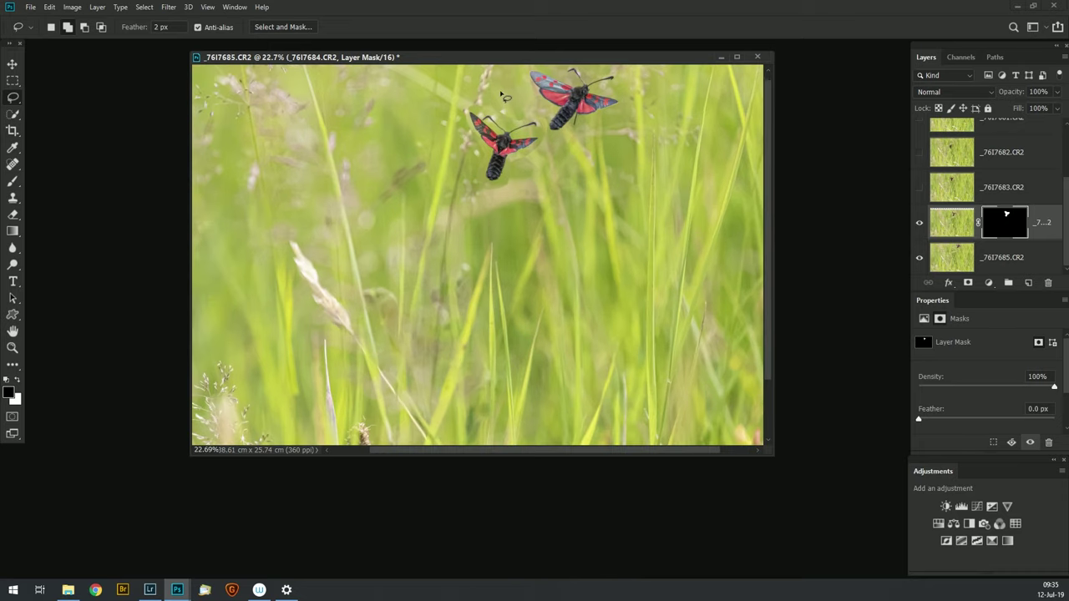
pyautogui.scroll(1, 504, 93)
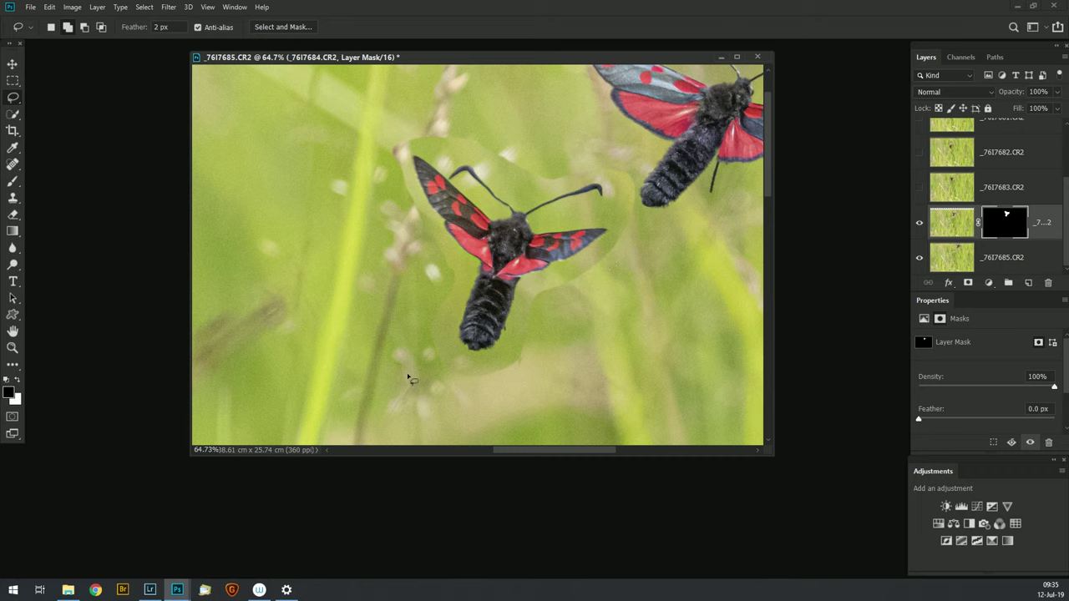
pyautogui.click(17, 185)
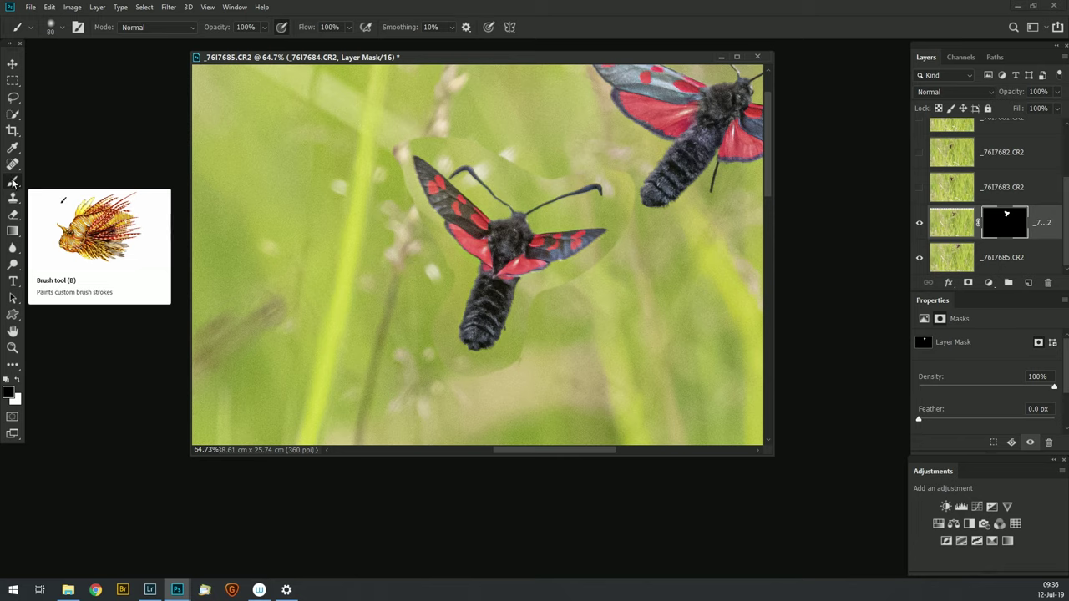
pyautogui.click(60, 28)
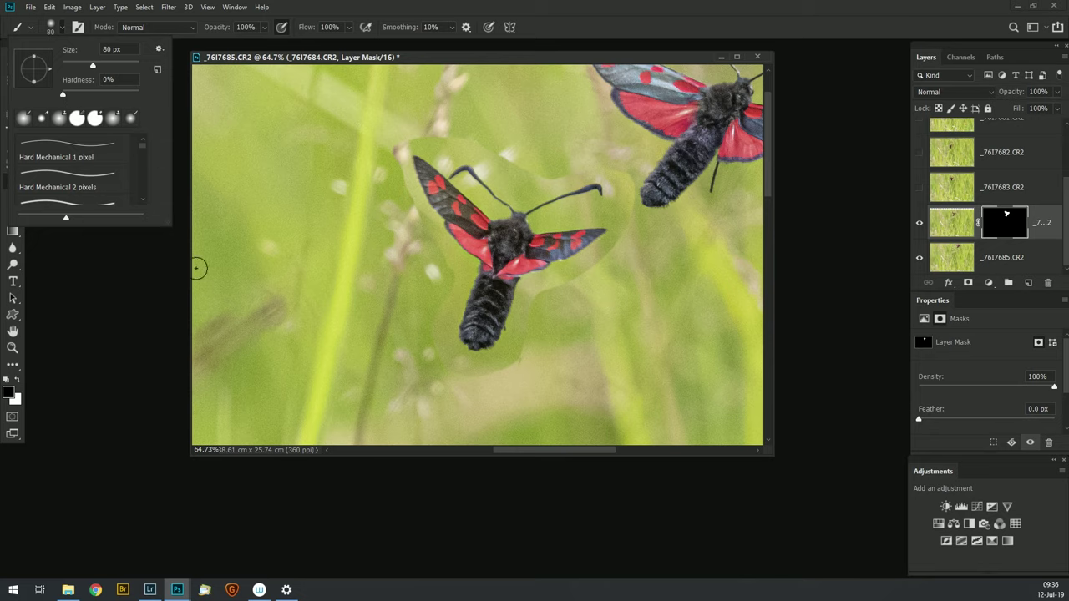
# Touch up the _76I7684.CR2 mask with a soft brush sized between 45 and 150 px, then zoom out.
pyautogui.click(433, 57)
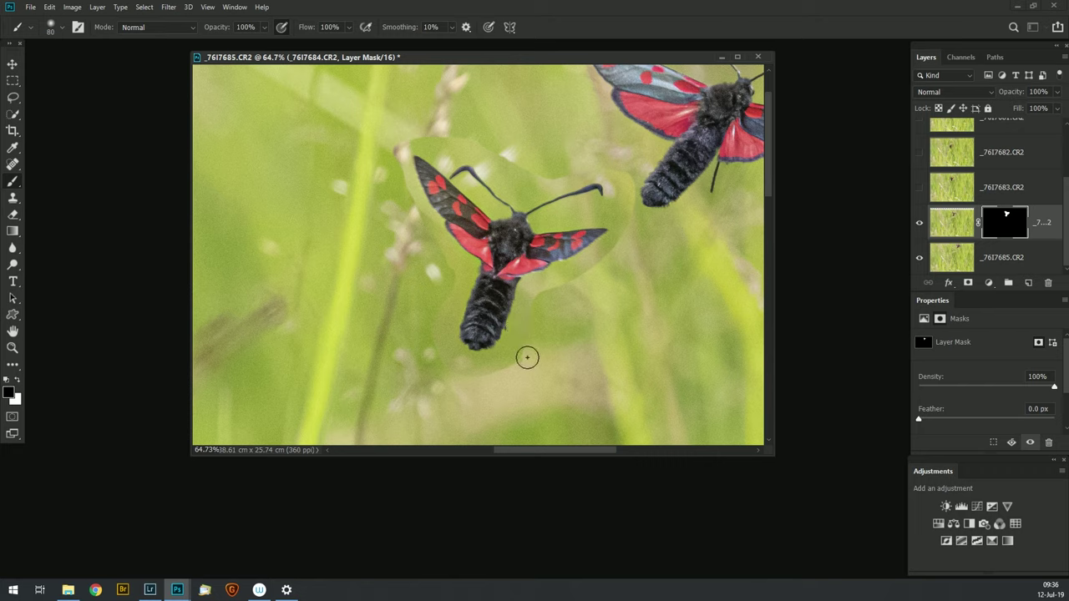
pyautogui.press(']')
pyautogui.press(']')
pyautogui.press(']')
pyautogui.press(']')
pyautogui.press('[')
pyautogui.press('[')
pyautogui.press('[')
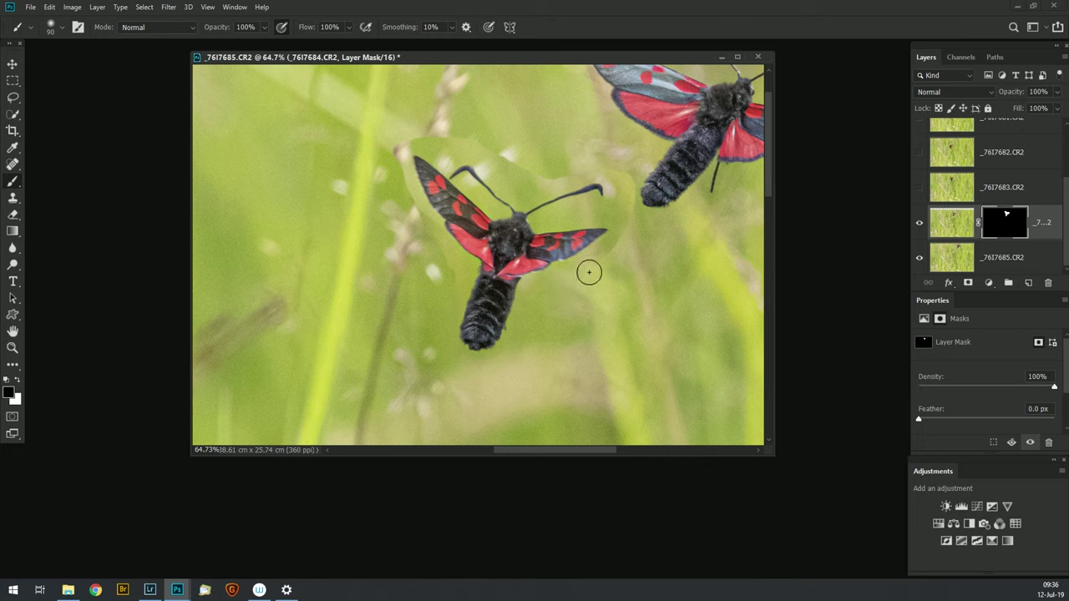
pyautogui.press('[')
pyautogui.press('[')
pyautogui.press('[')
pyautogui.press('[')
pyautogui.press('[')
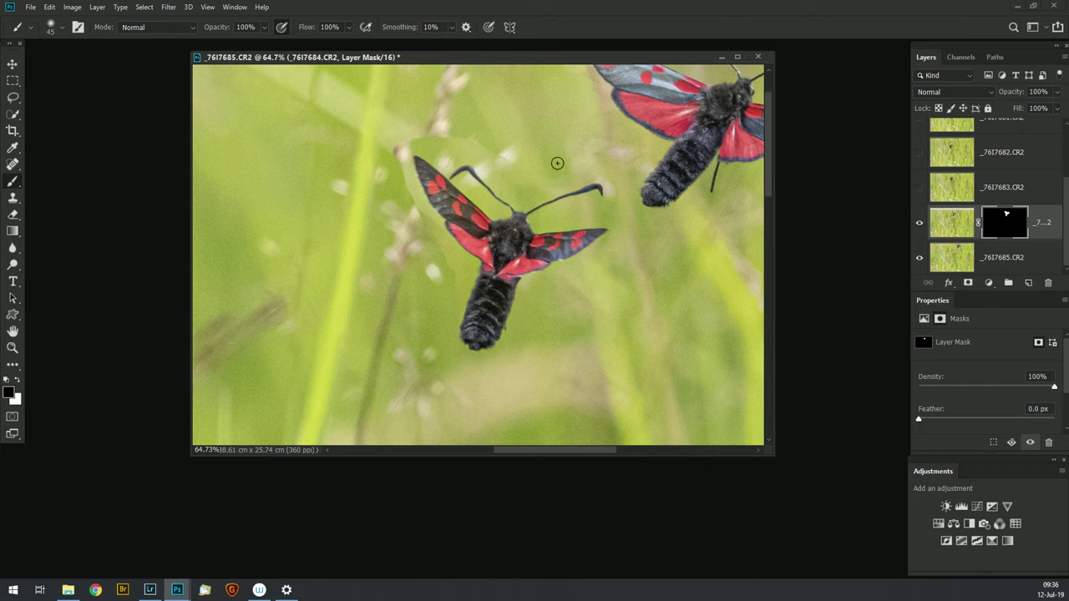
pyautogui.press(']')
pyautogui.press(']')
pyautogui.press(']')
pyautogui.press(']')
pyautogui.press(']')
pyautogui.press(']')
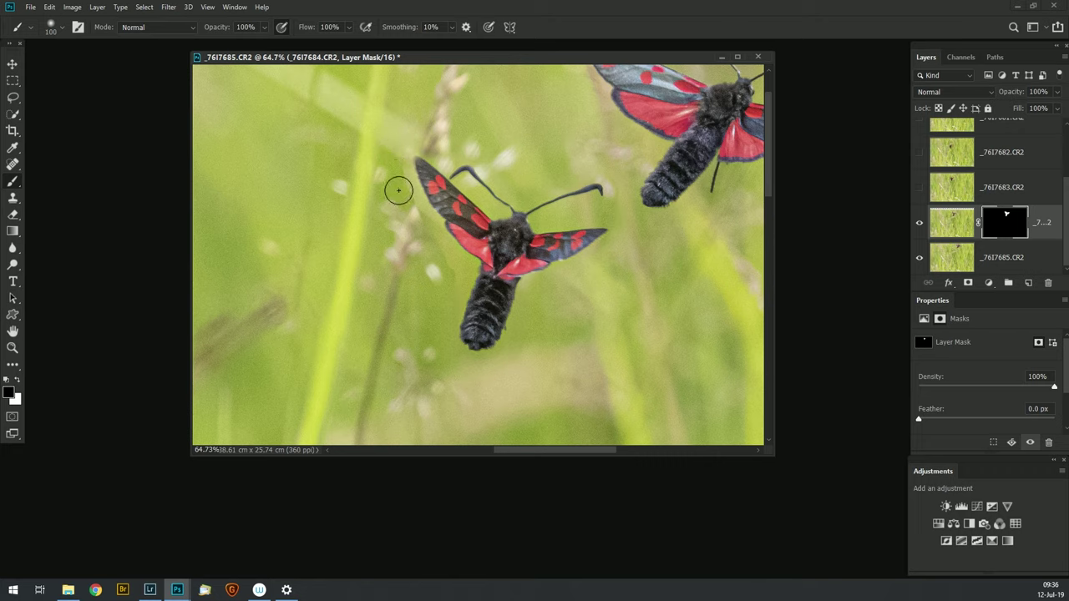
pyautogui.press('[')
pyautogui.press('[')
pyautogui.press('[')
pyautogui.press('[')
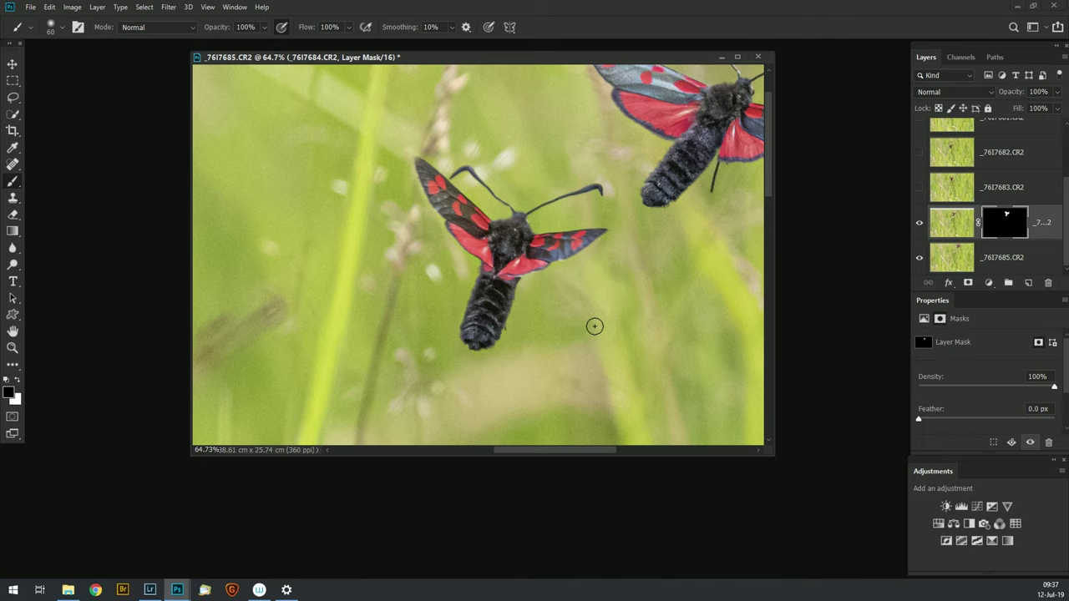
pyautogui.scroll(-5, 594, 326)
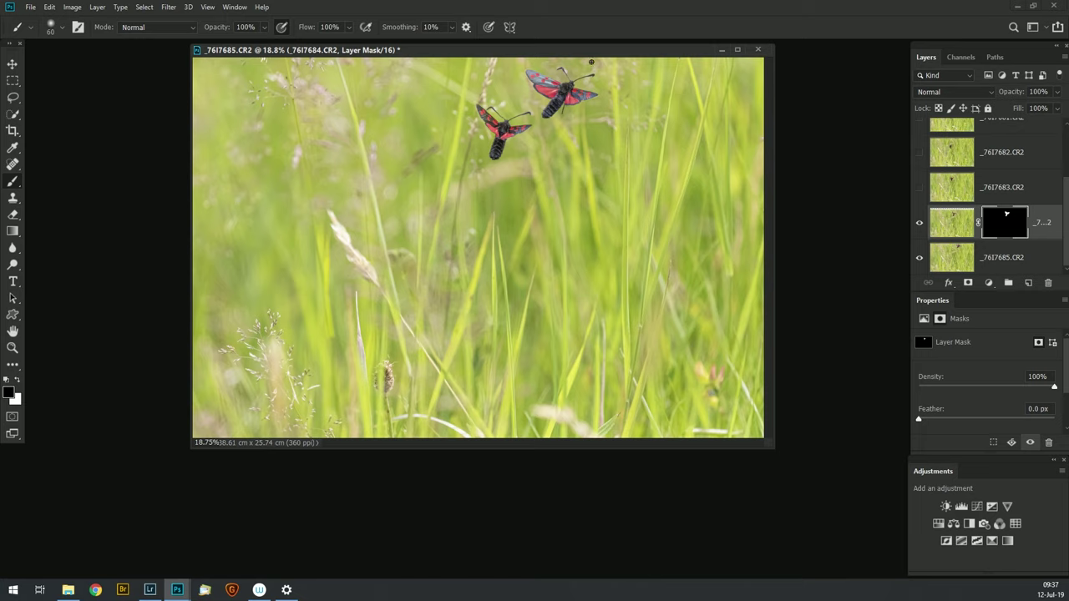
# Show _76I7683.CR2, move it at 60% opacity to X -1.32 cm, Y 3.33 cm, restore 100%.
pyautogui.click(920, 189)
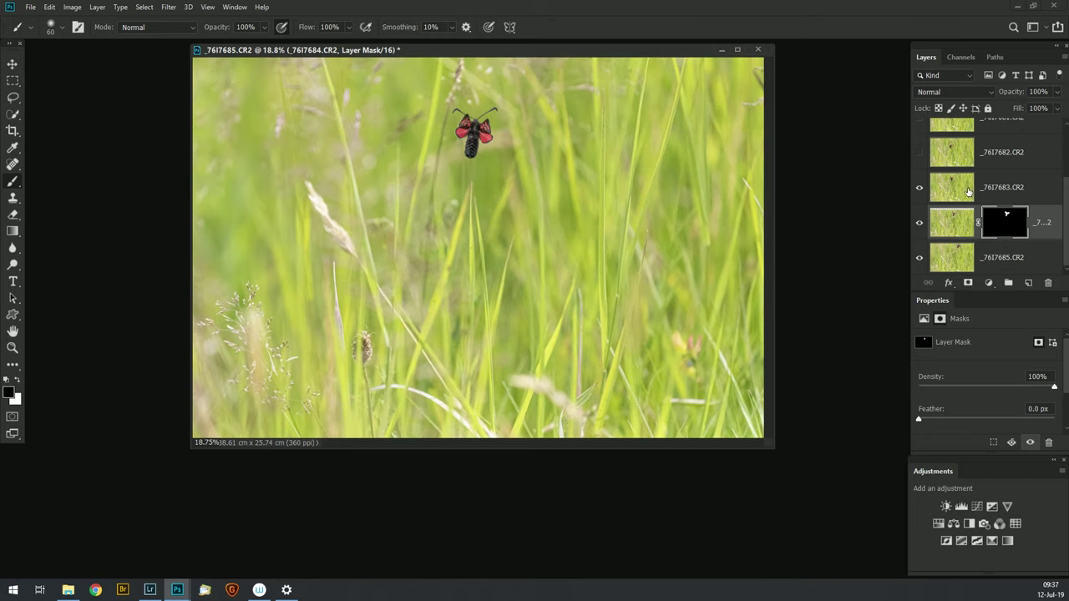
pyautogui.click(1005, 189)
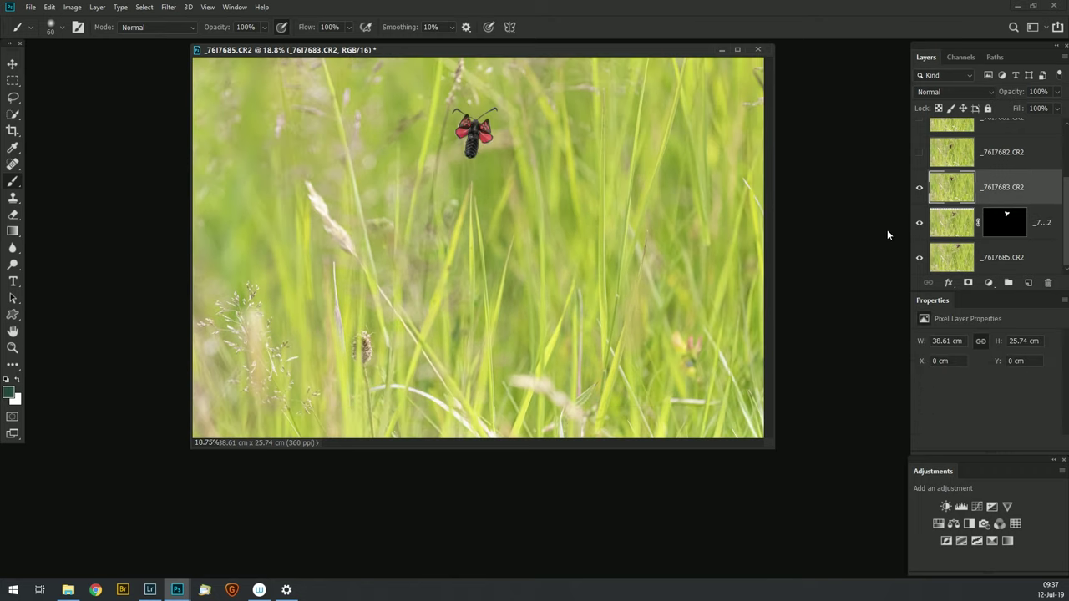
pyautogui.click(1056, 92)
pyautogui.moveTo(1056, 108); pyautogui.dragTo(1035, 109)
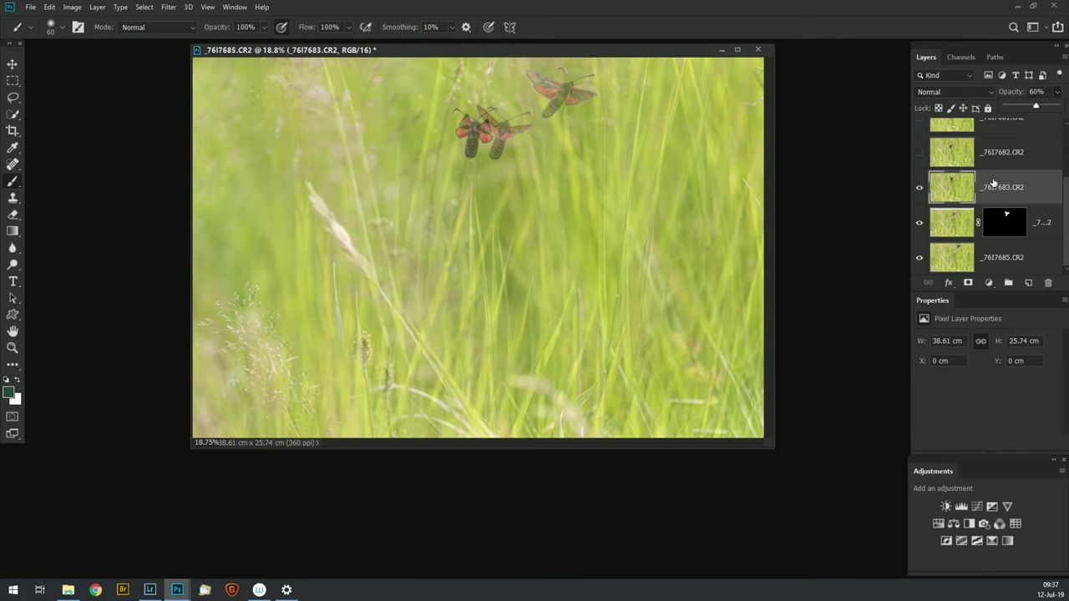
pyautogui.press('v')
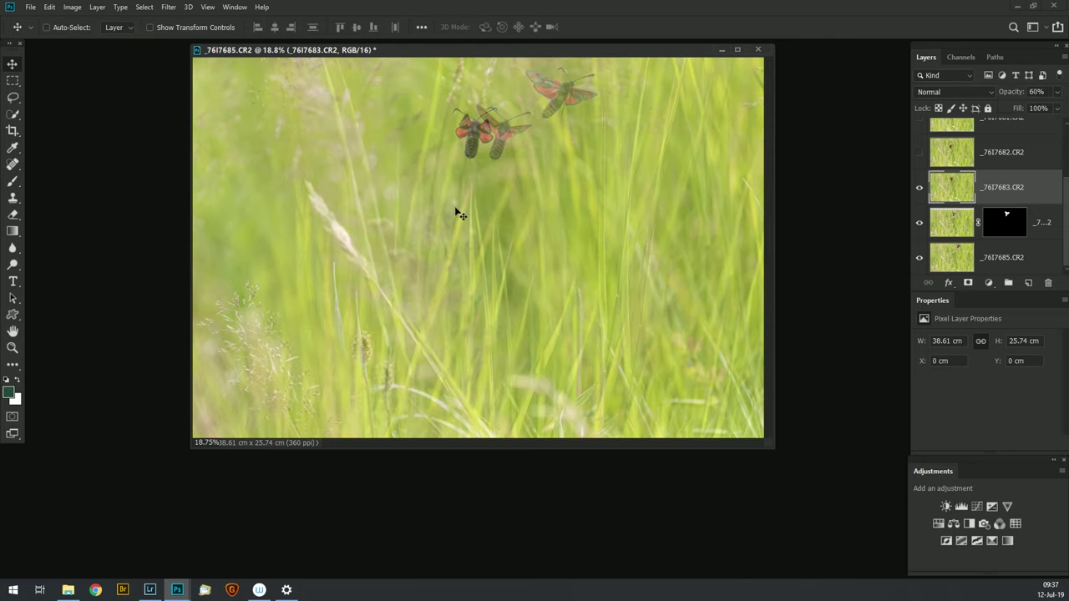
pyautogui.moveTo(460, 210); pyautogui.dragTo(442, 260)
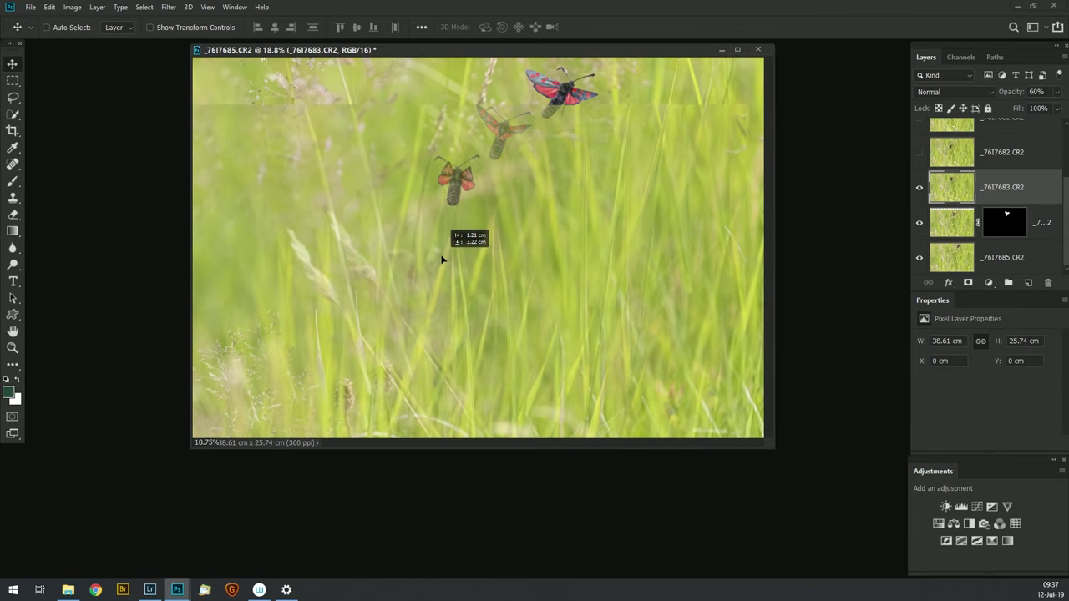
pyautogui.moveTo(442, 257); pyautogui.dragTo(433, 275)
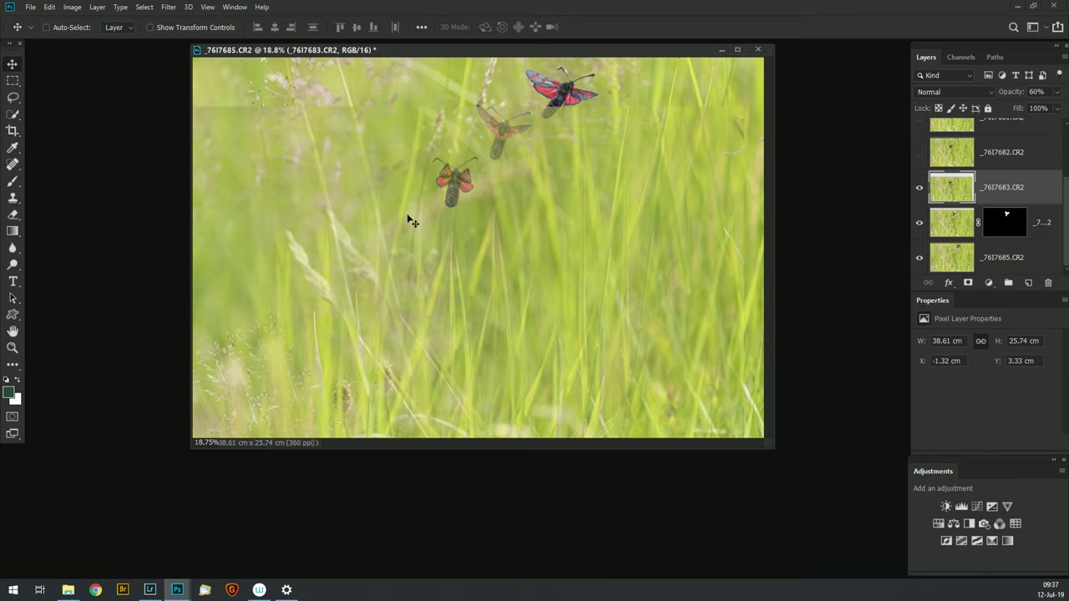
pyautogui.click(1058, 92)
pyautogui.moveTo(1041, 106); pyautogui.dragTo(1060, 107)
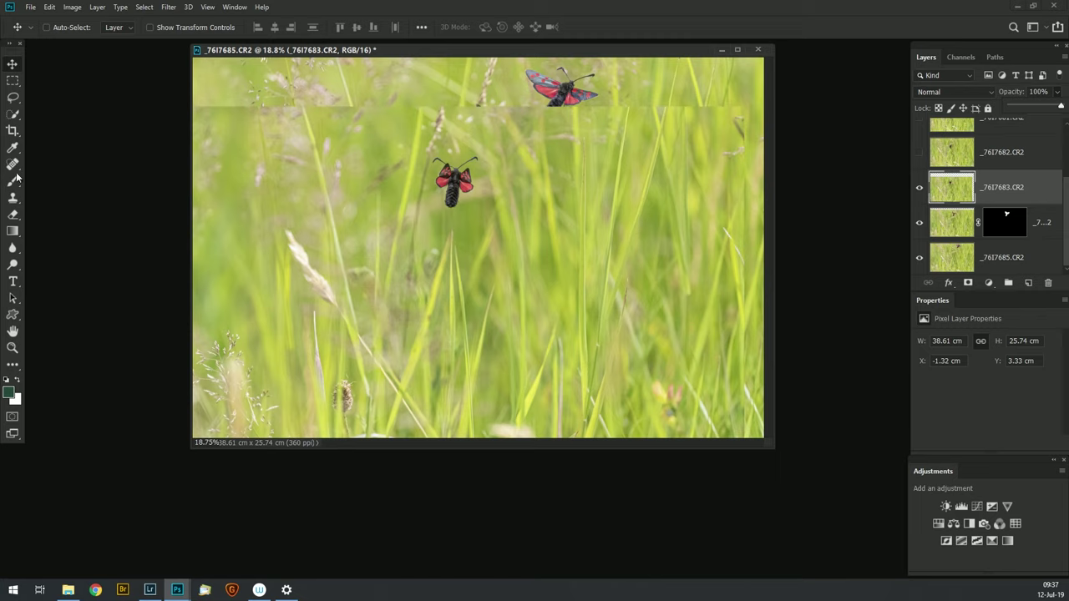
# Lasso the lowest moth on _76I7683.CR2 and add a layer mask from the selection.
pyautogui.click(13, 97)
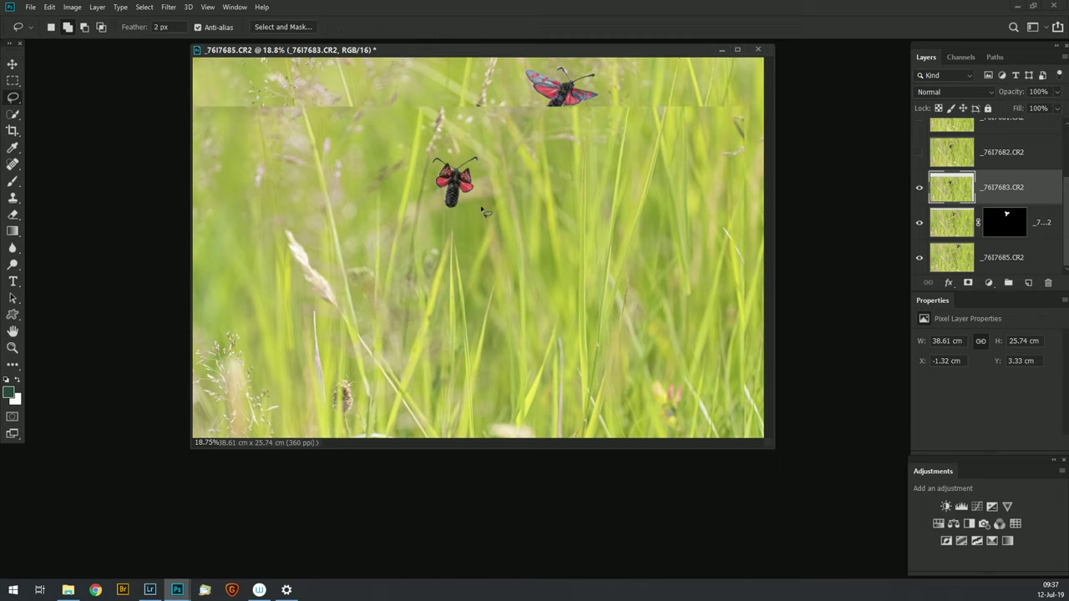
pyautogui.moveTo(465, 212)
pyautogui.mouseDown()
pyautogui.moveTo(493, 165)
pyautogui.moveTo(471, 151)
pyautogui.moveTo(425, 165)
pyautogui.moveTo(441, 210)
pyautogui.moveTo(457, 220)
pyautogui.moveTo(466, 207)
pyautogui.mouseUp()
pyautogui.click(970, 282)
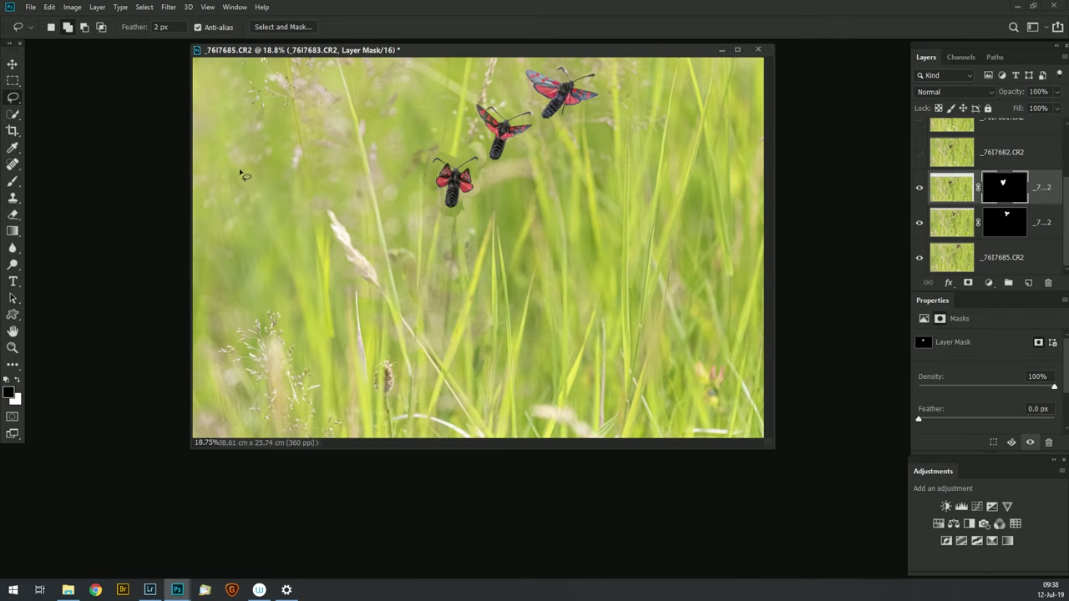
# Paint black on the mask to remove the halo below the abdomen and above the right wing.
pyautogui.scroll(5, 468, 133)
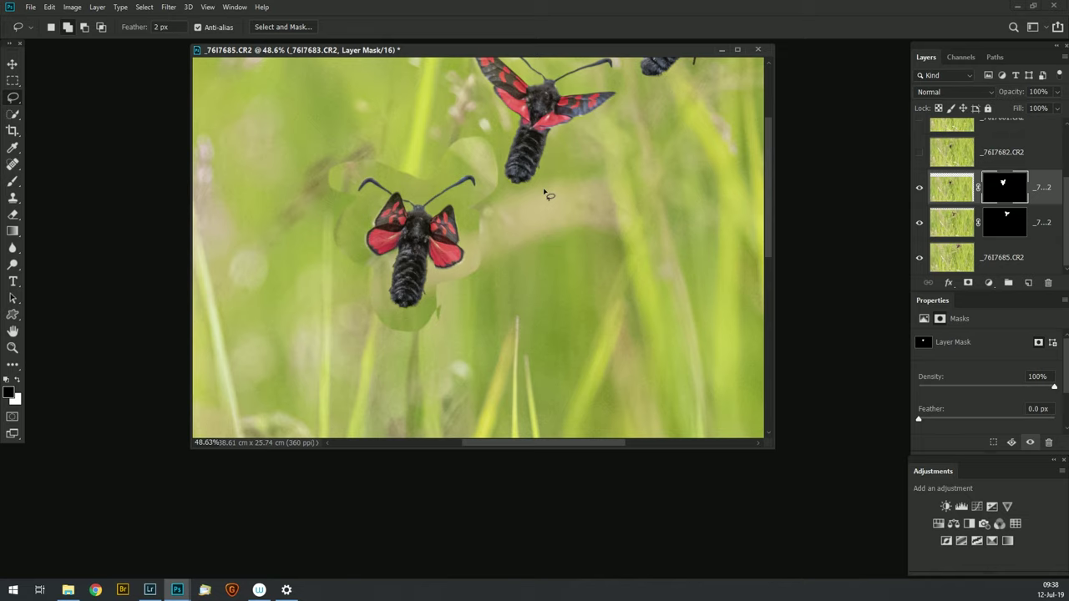
pyautogui.press('b')
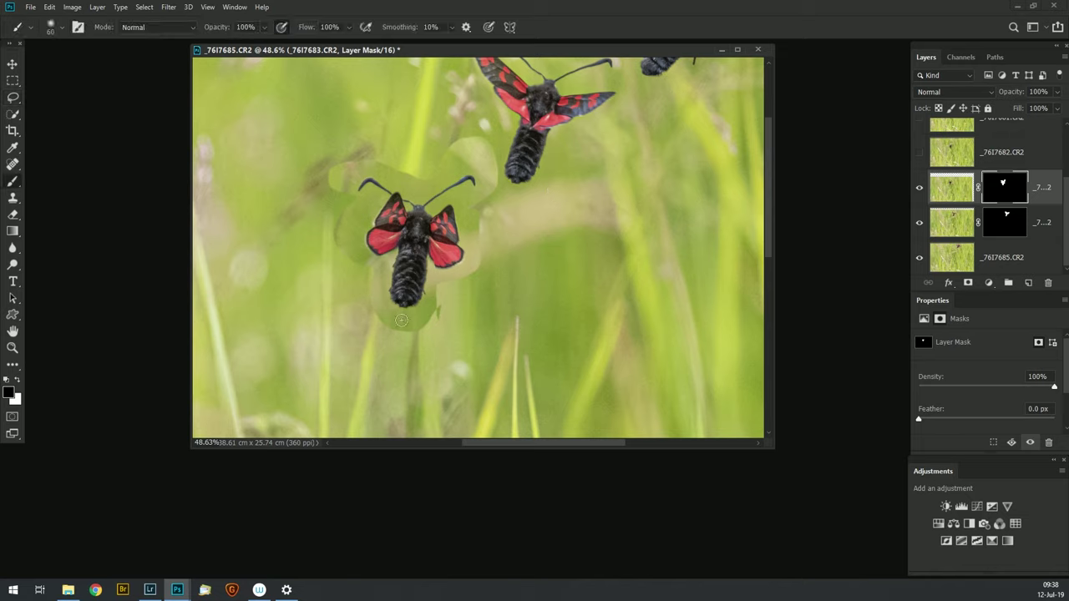
pyautogui.moveTo(402, 320)
pyautogui.mouseDown()
pyautogui.moveTo(434, 311)
pyautogui.moveTo(432, 301)
pyautogui.moveTo(432, 320)
pyautogui.moveTo(385, 325)
pyautogui.mouseUp()
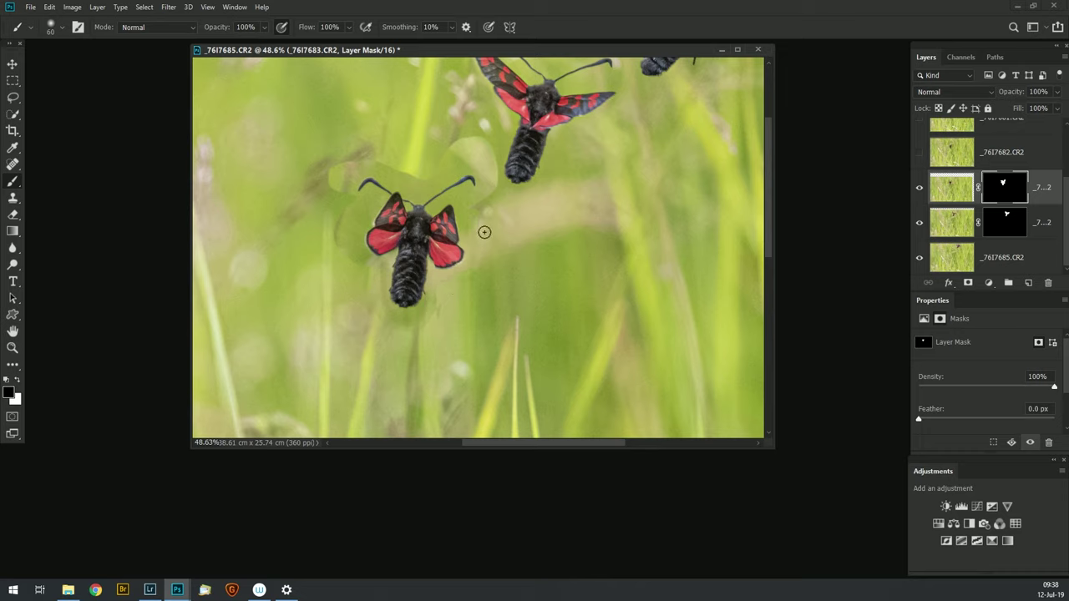
pyautogui.moveTo(484, 232)
pyautogui.mouseDown()
pyautogui.moveTo(493, 188)
pyautogui.moveTo(494, 168)
pyautogui.moveTo(489, 147)
pyautogui.moveTo(463, 135)
pyautogui.moveTo(479, 157)
pyautogui.mouseUp()
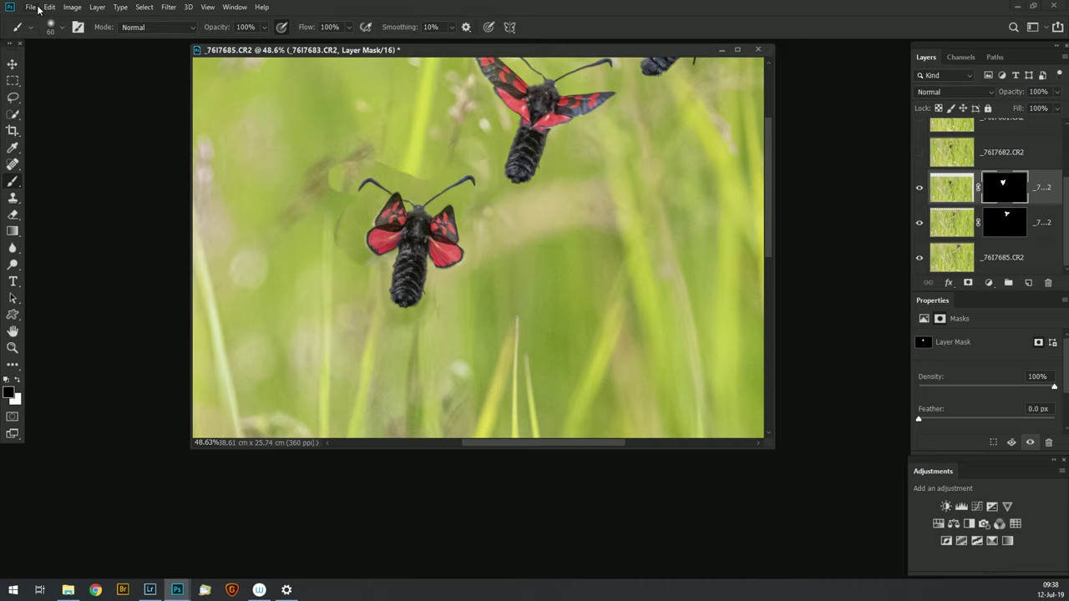
# Bring the _76I7679-Edit.psd montage to the front and minimise the older single-frame document.
pyautogui.click(235, 10)
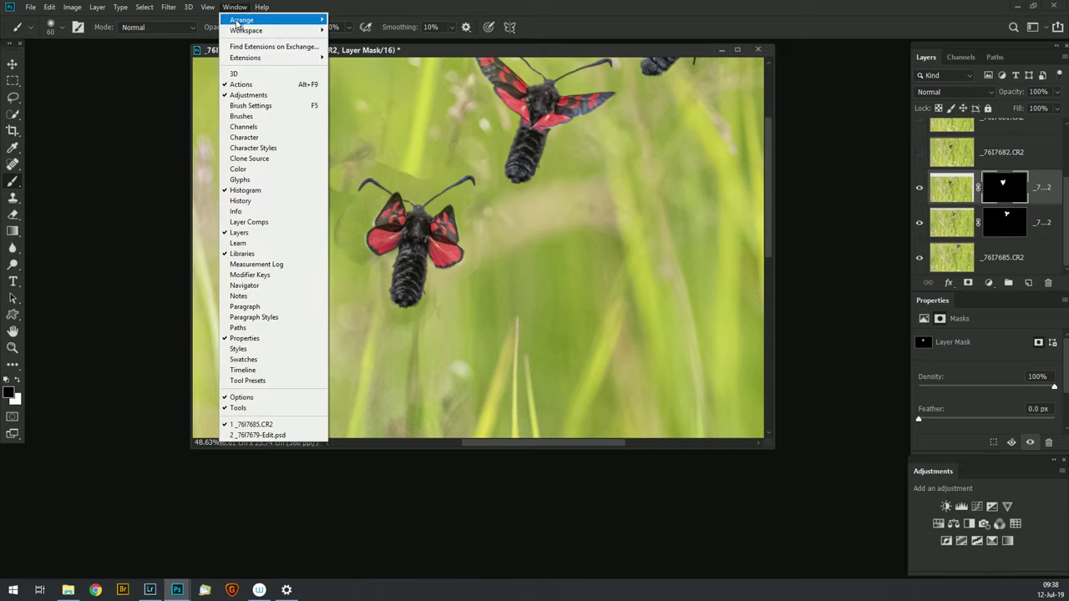
pyautogui.click(290, 436)
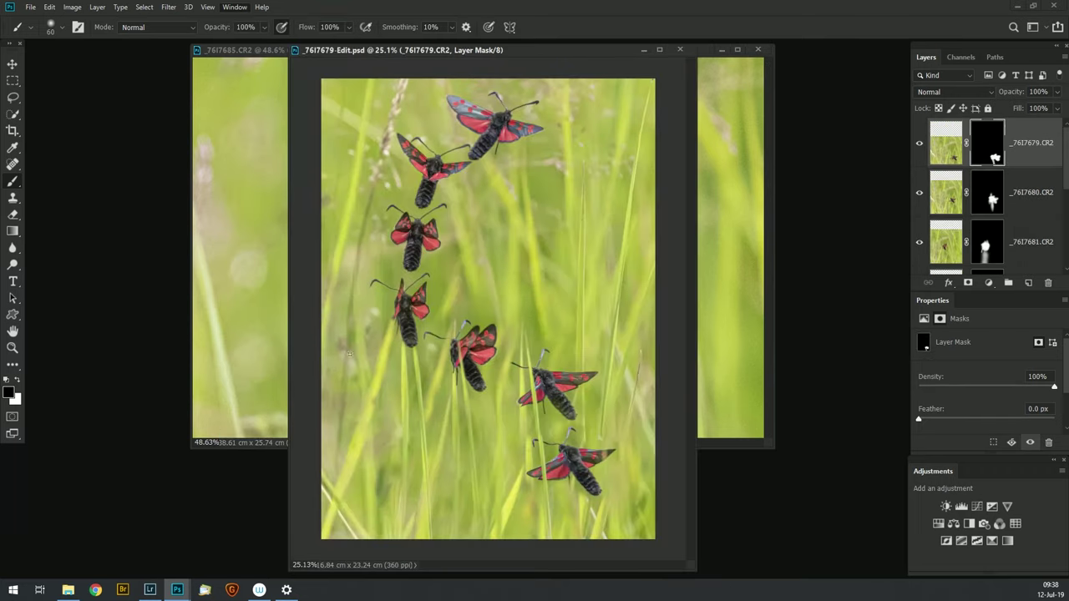
pyautogui.click(721, 51)
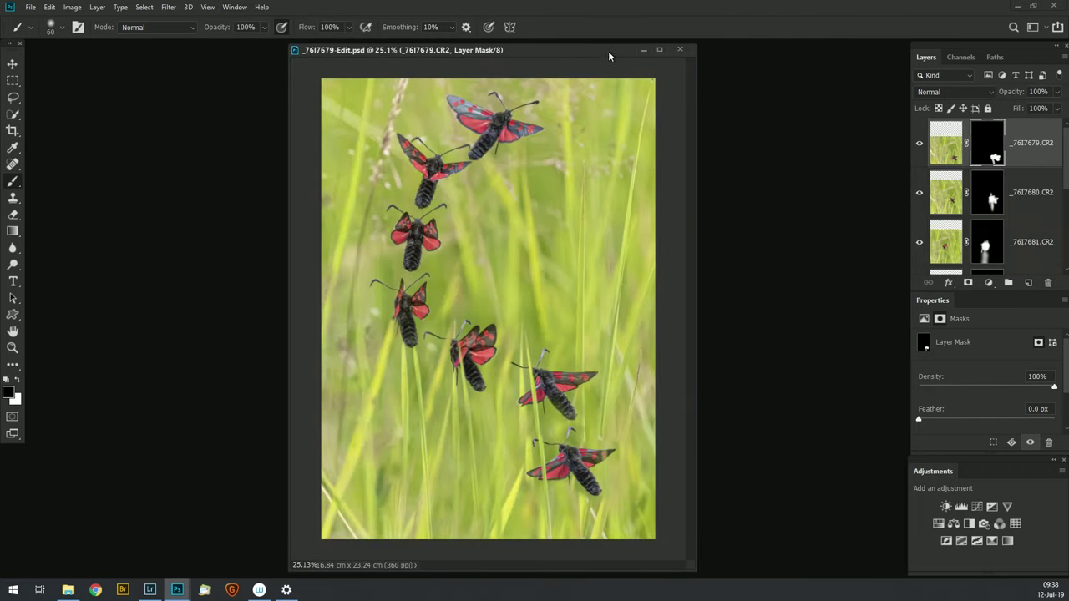
pyautogui.moveTo(608, 51); pyautogui.dragTo(614, 50)
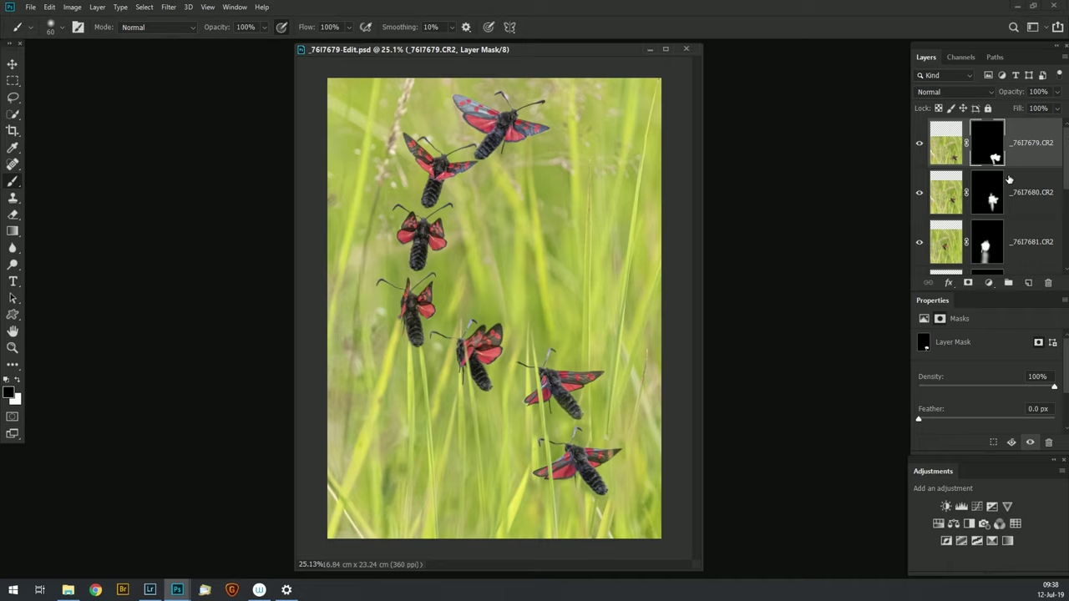
# Scroll through the Layers panel to review the seven masked moth layers.
pyautogui.scroll(-2, 1065, 168)
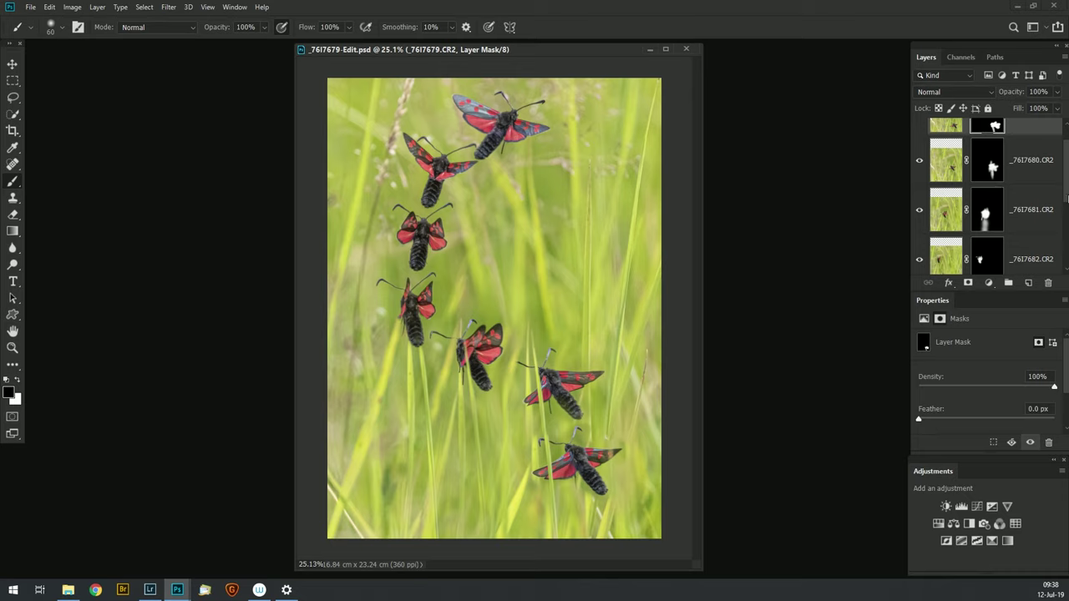
pyautogui.scroll(-5, 1065, 201)
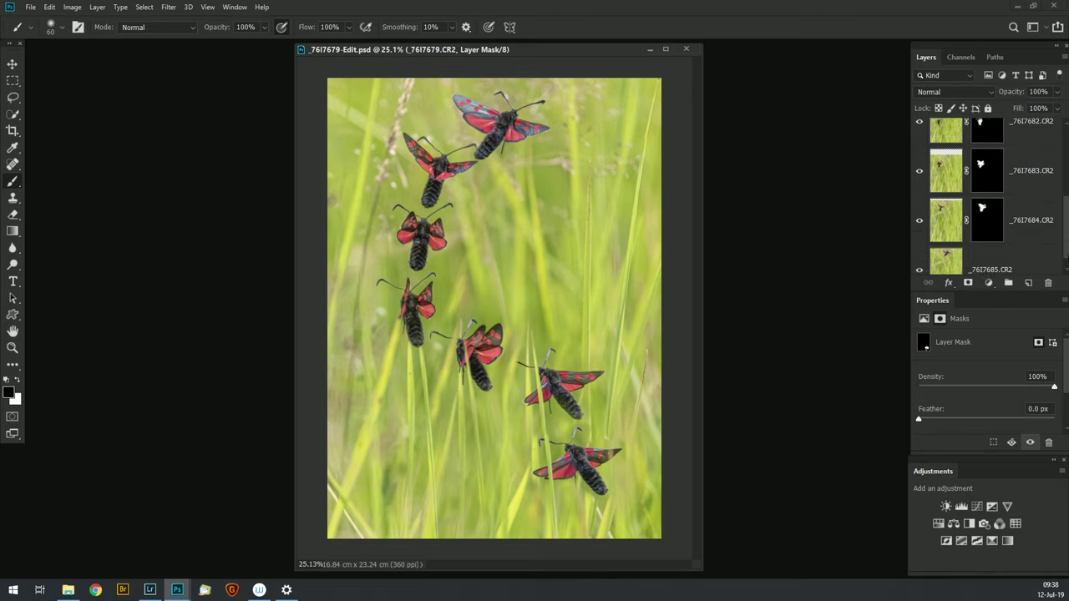
pyautogui.scroll(6, 1066, 167)
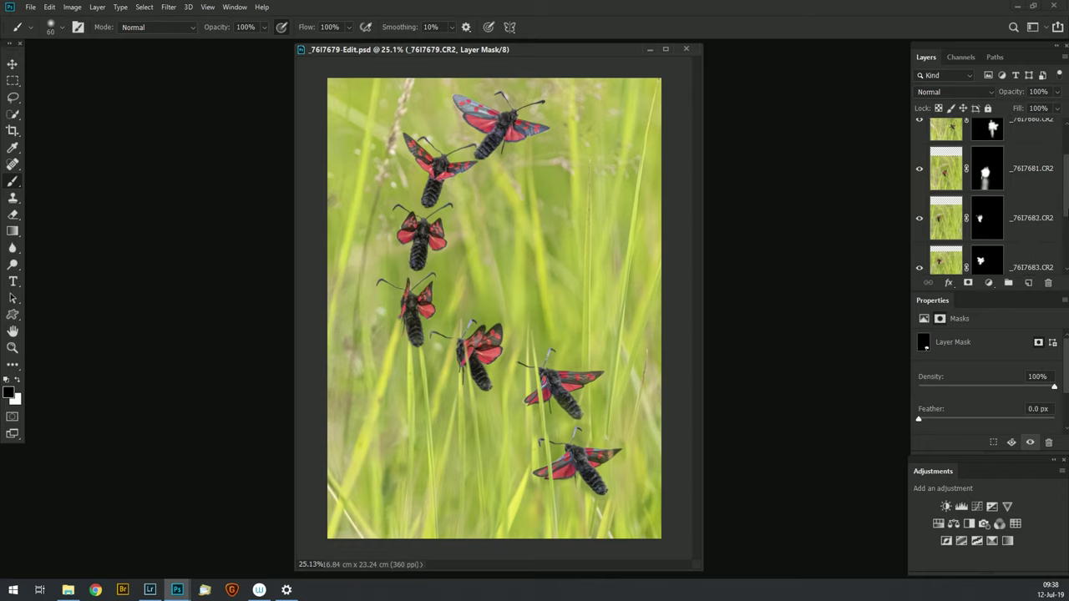